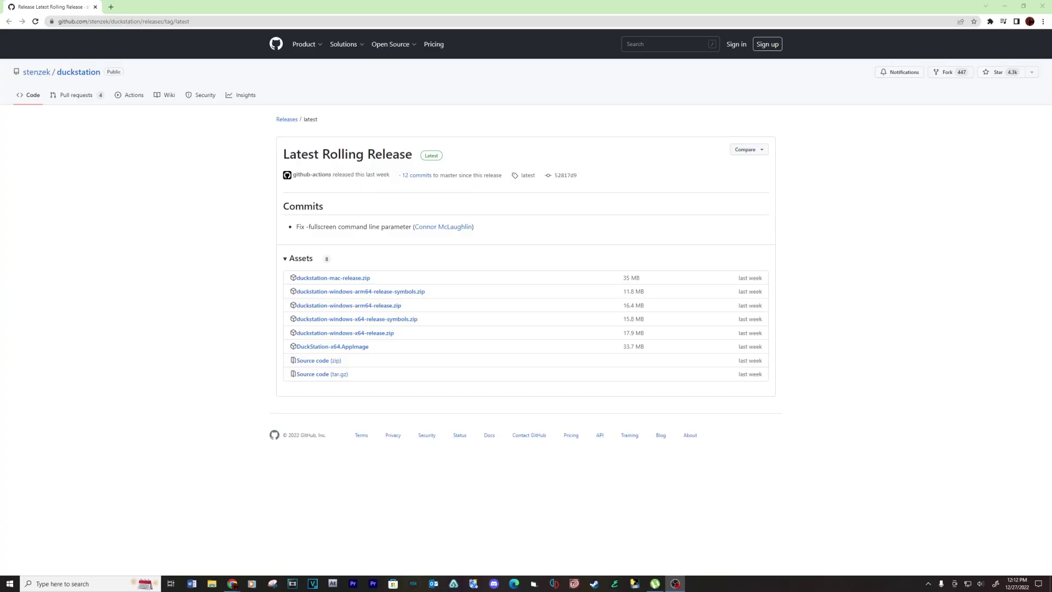
Step: Download duckstation-windows-x64-release.zip from DuckStation's latest rolling release on GitHub
{"action": "left_click", "coordinate": [206, 21]}
{"action": "left_click", "coordinate": [215, 23]}
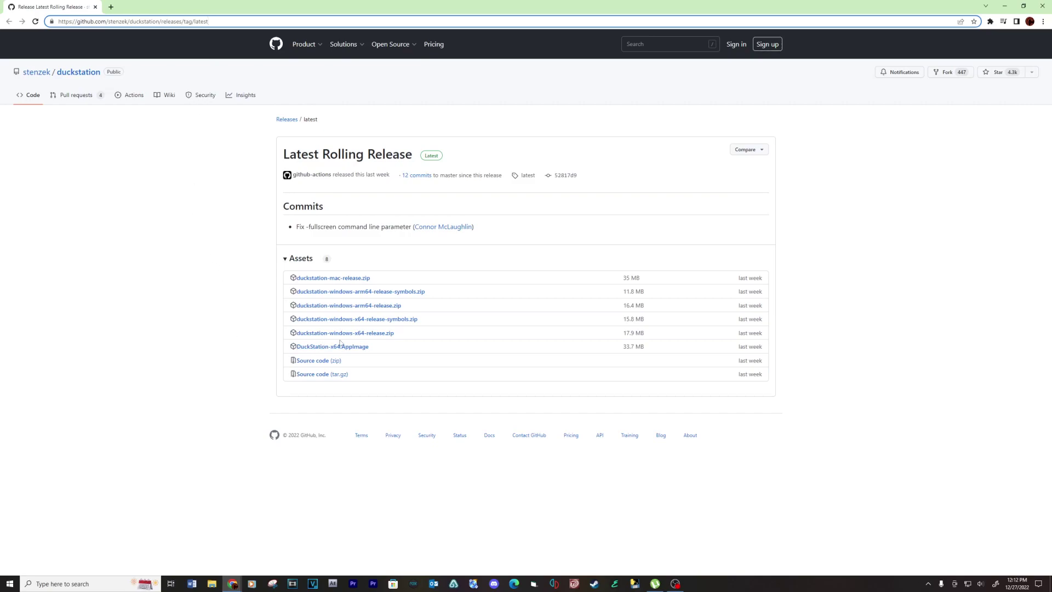
{"action": "left_click", "coordinate": [376, 335]}
{"action": "left_click", "coordinate": [376, 338]}
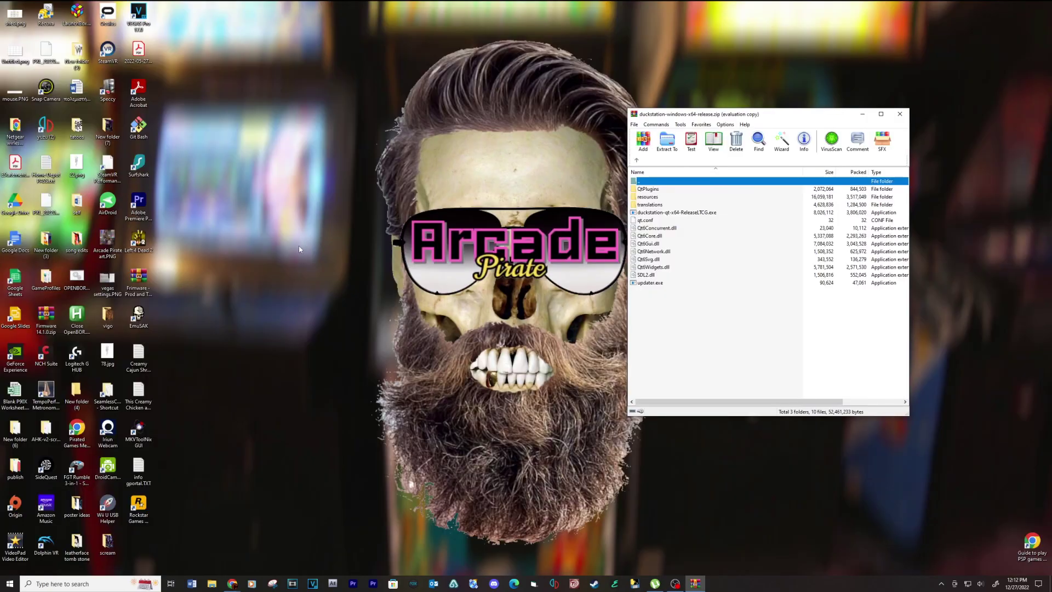
{"action": "right_click", "coordinate": [207, 248]}
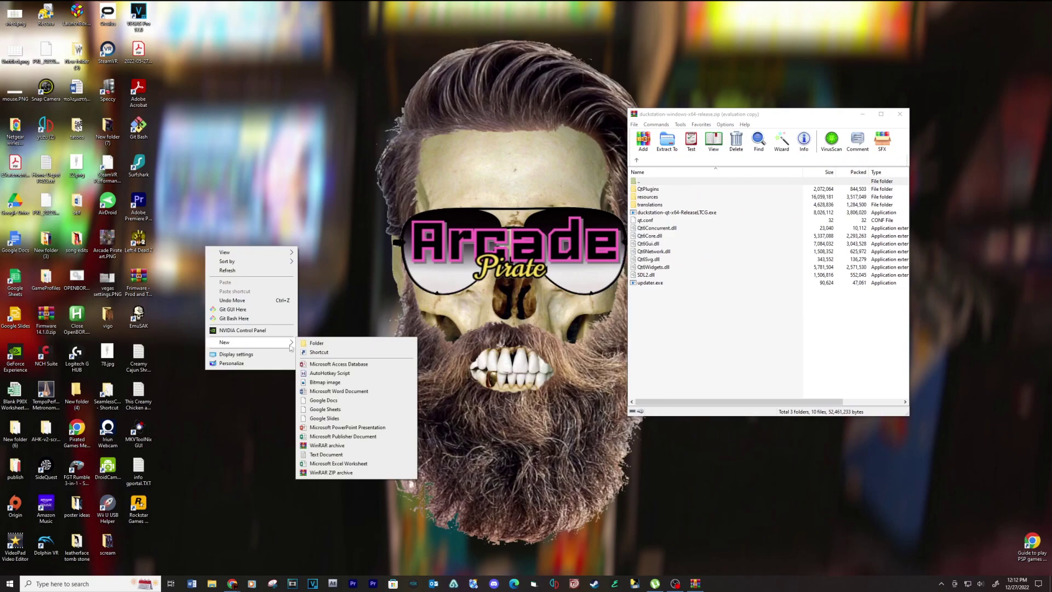
Step: Create a new desktop folder named Duck and open it
{"action": "left_click", "coordinate": [316, 343]}
{"action": "type", "text": "Duck"}
{"action": "left_click", "coordinate": [361, 297]}
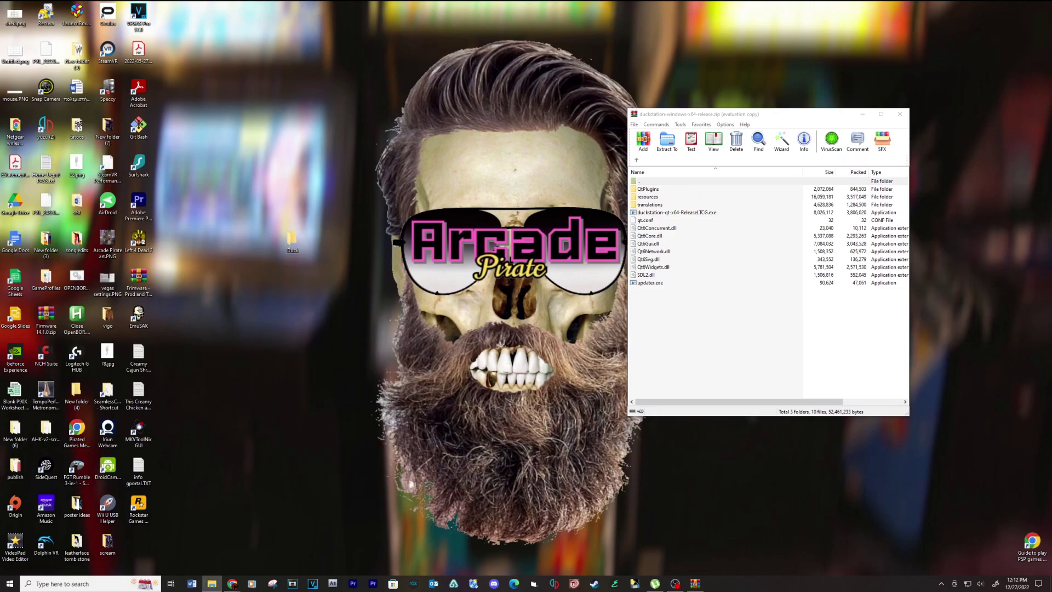
{"action": "double_click", "coordinate": [292, 239]}
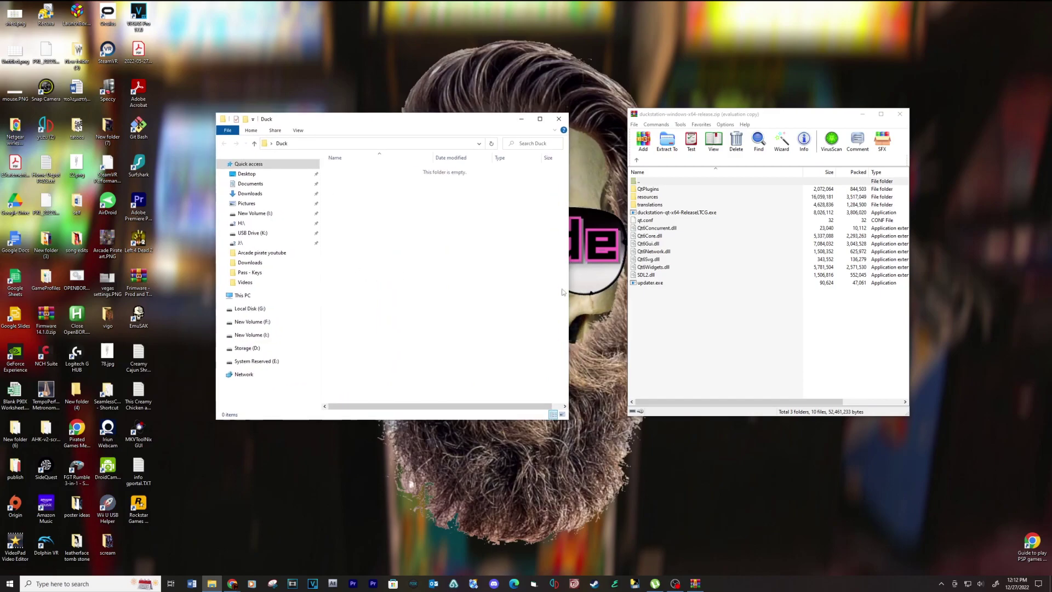
Step: Extract all DuckStation archive files into Duck, then download the PS1 BIOS zip
{"action": "key", "text": "ctrl+a"}
{"action": "left_click_drag", "start_coordinate": [657, 283], "coordinate": [408, 240]}
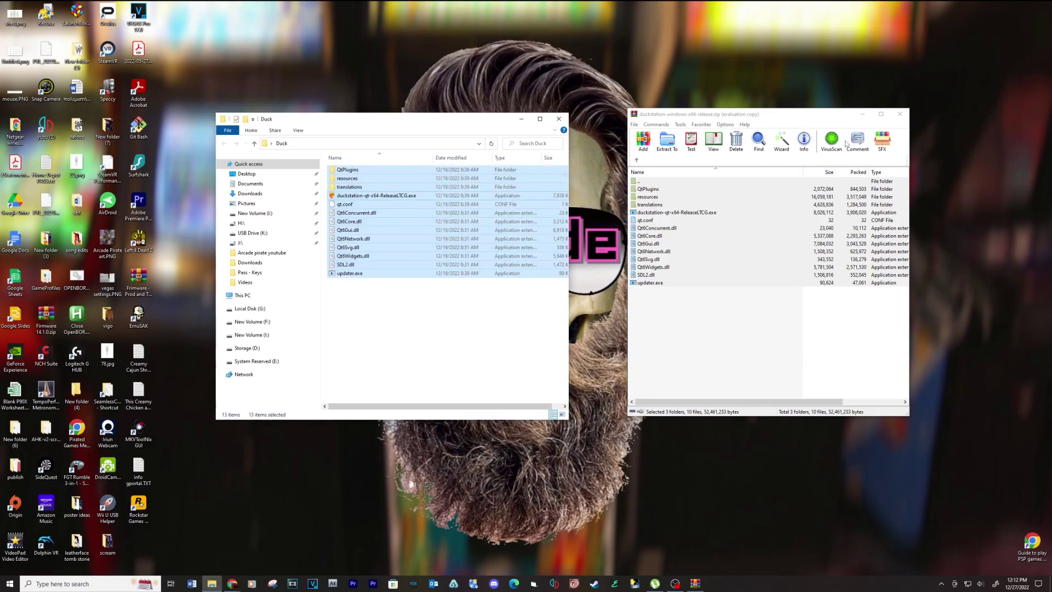
{"action": "left_click", "coordinate": [899, 115]}
{"action": "left_click", "coordinate": [489, 320]}
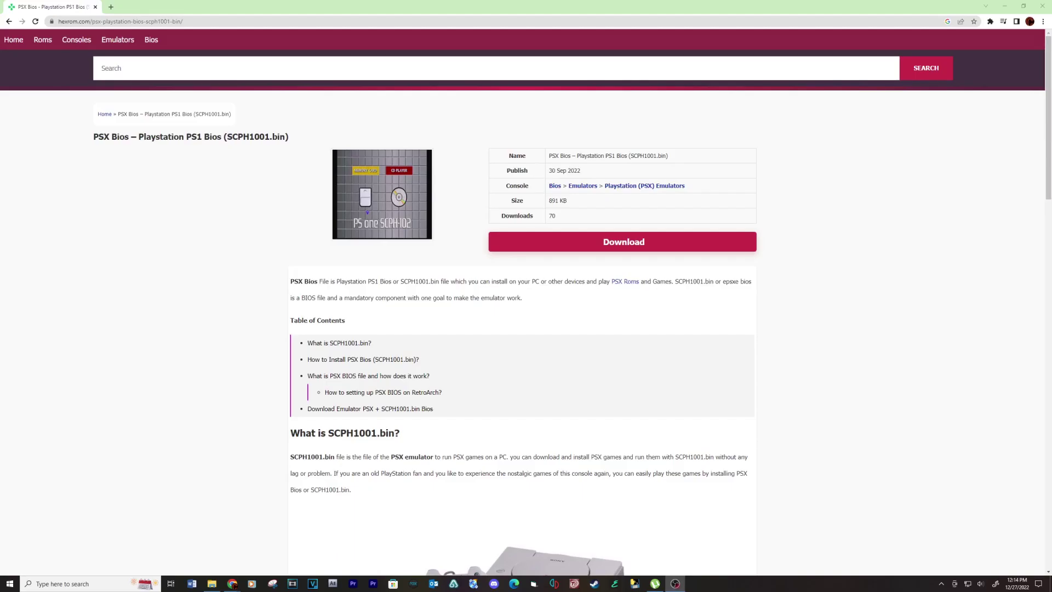
{"action": "left_click", "coordinate": [633, 249]}
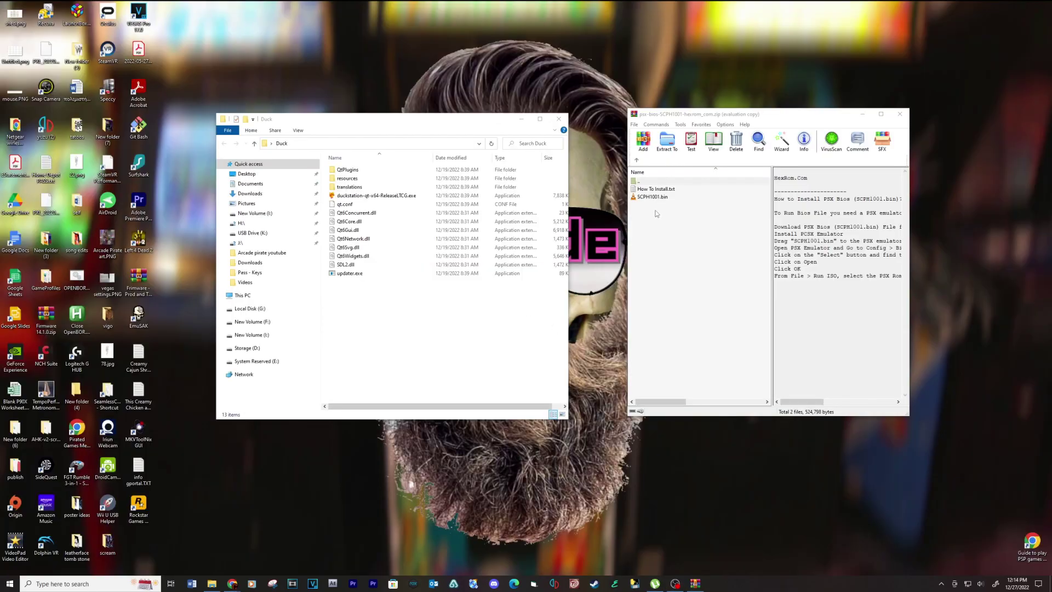
Step: Create a new folder named Bios inside the Duck folder
{"action": "left_click", "coordinate": [362, 334]}
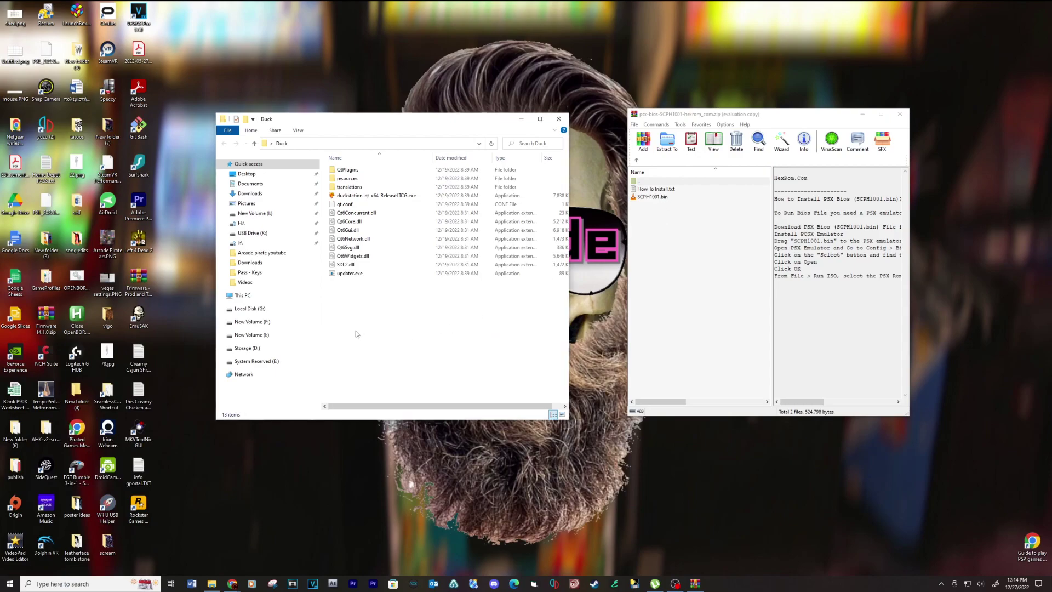
{"action": "right_click", "coordinate": [362, 315]}
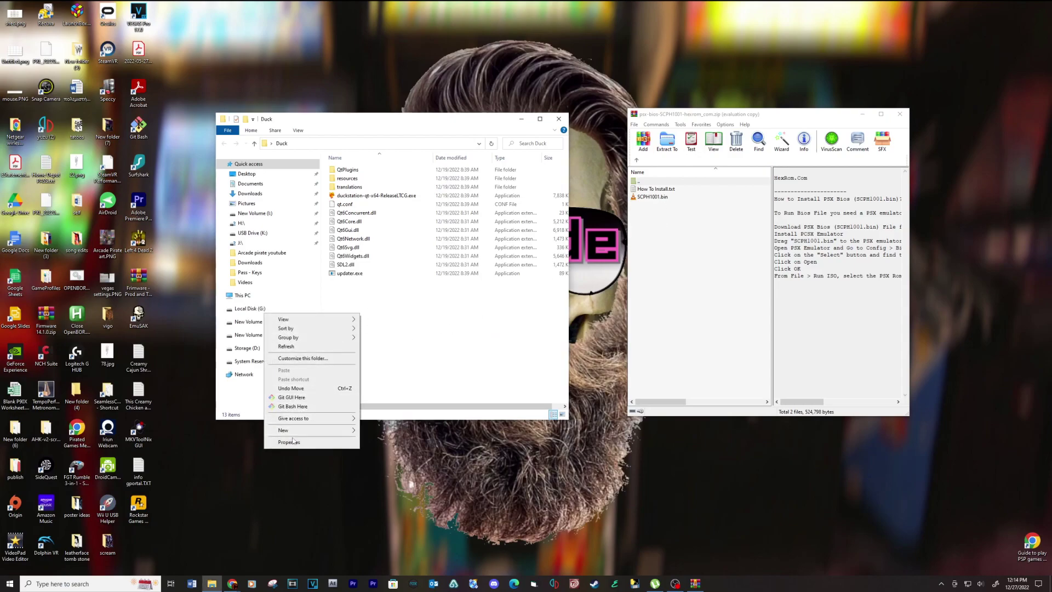
{"action": "mouse_move", "coordinate": [297, 431]}
{"action": "left_click", "coordinate": [377, 432]}
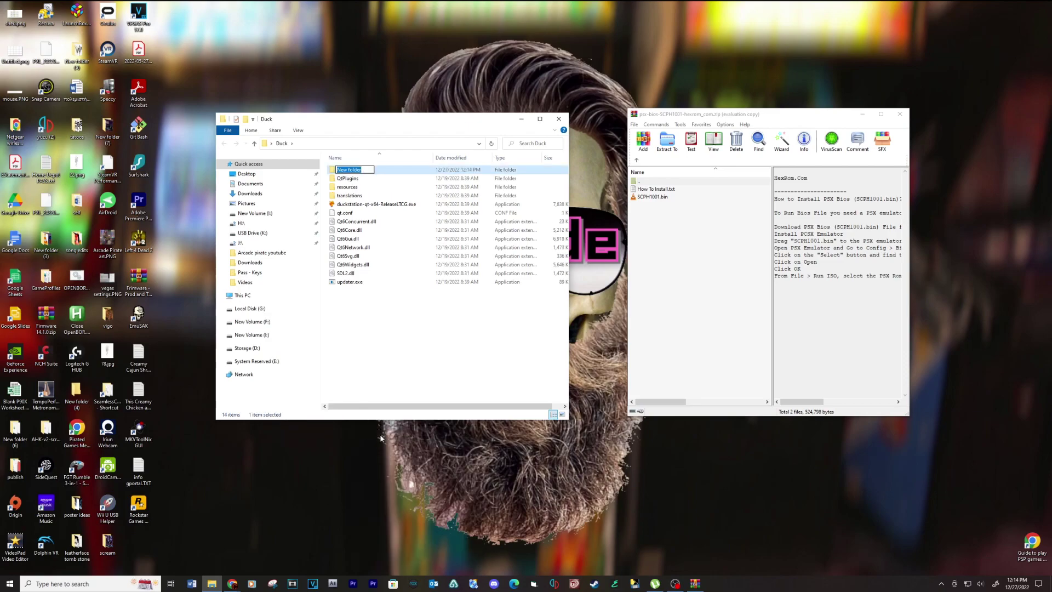
{"action": "type", "text": "Bios"}
{"action": "key", "text": "Return"}
Step: Copy SCPH1001.bin into the Bios folder and launch DuckStation from Duck
{"action": "double_click", "coordinate": [346, 171]}
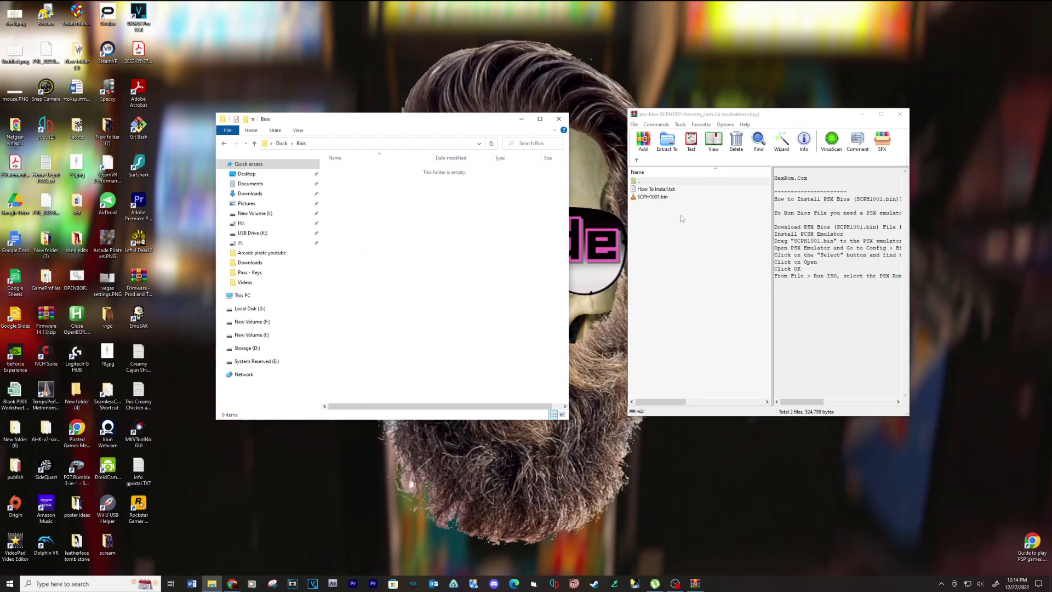
{"action": "left_click_drag", "start_coordinate": [653, 197], "coordinate": [408, 263]}
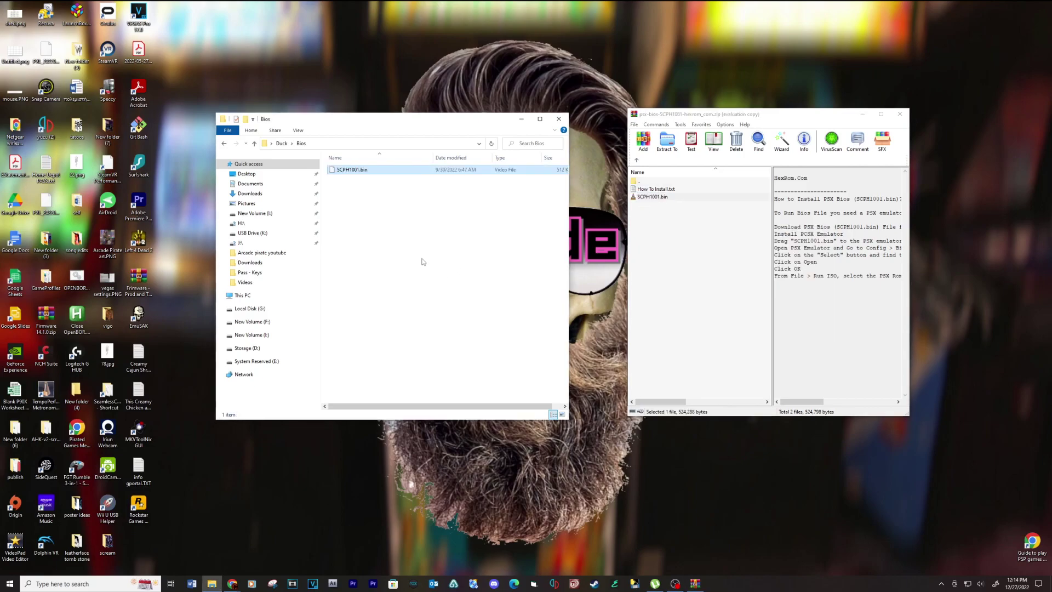
{"action": "left_click", "coordinate": [222, 144]}
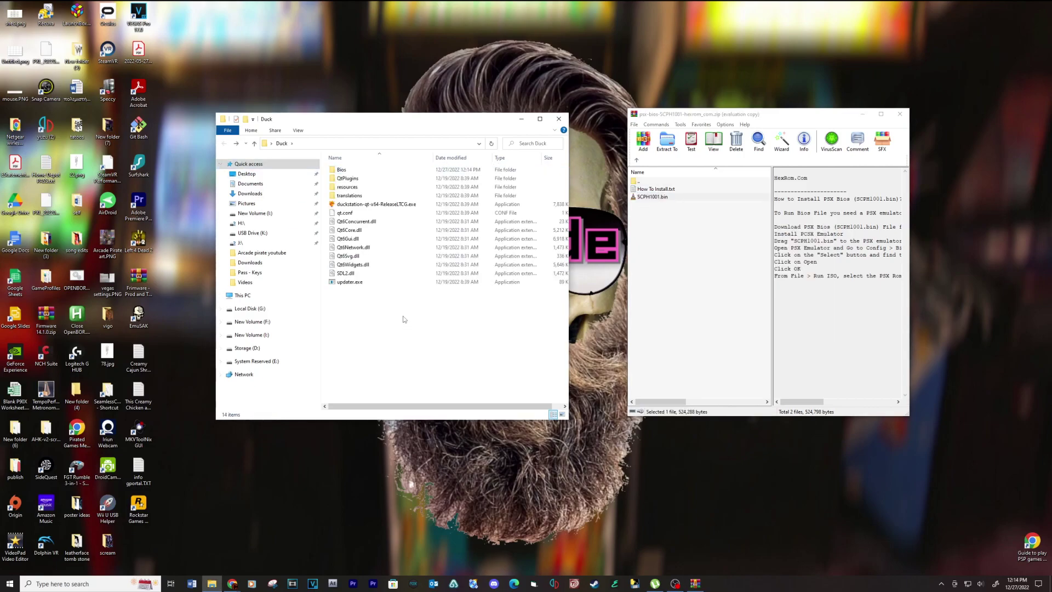
{"action": "double_click", "coordinate": [390, 205]}
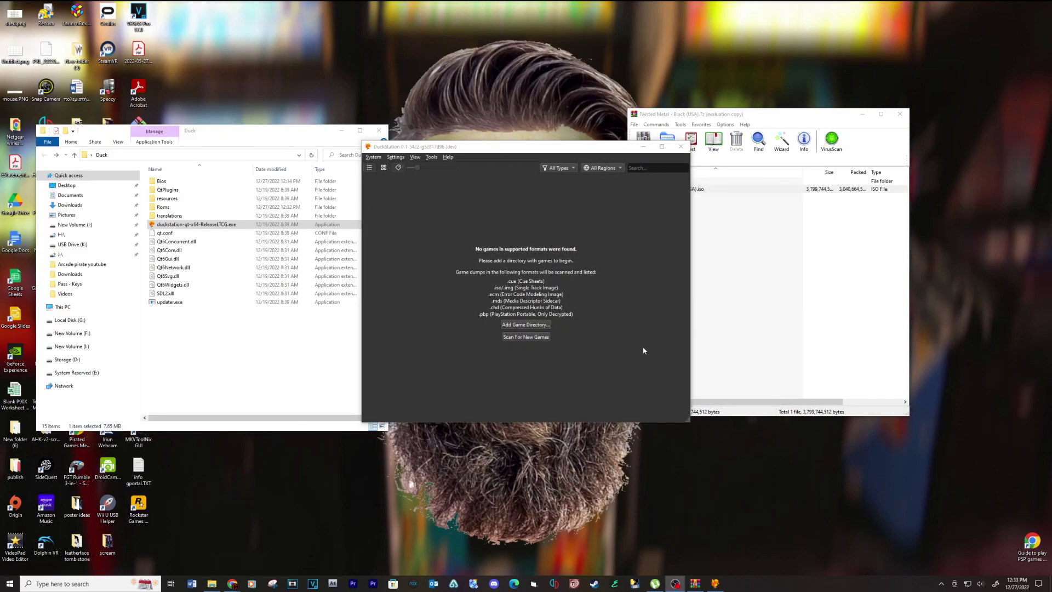
Step: Add Duck's Roms folder as a recursively scanned DuckStation game directory
{"action": "left_click", "coordinate": [532, 328]}
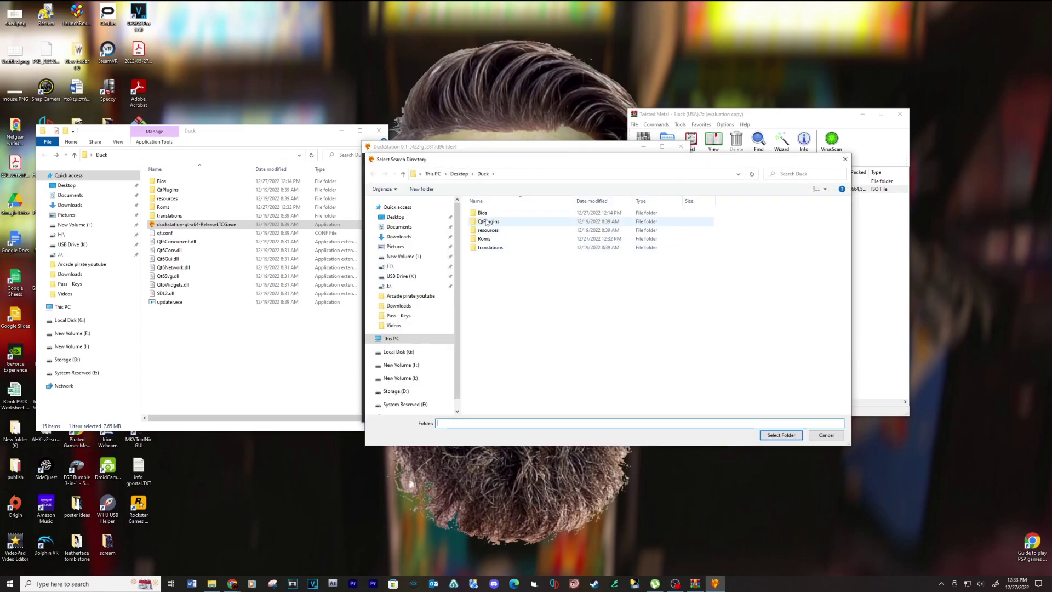
{"action": "left_click", "coordinate": [487, 239]}
{"action": "left_click", "coordinate": [782, 436]}
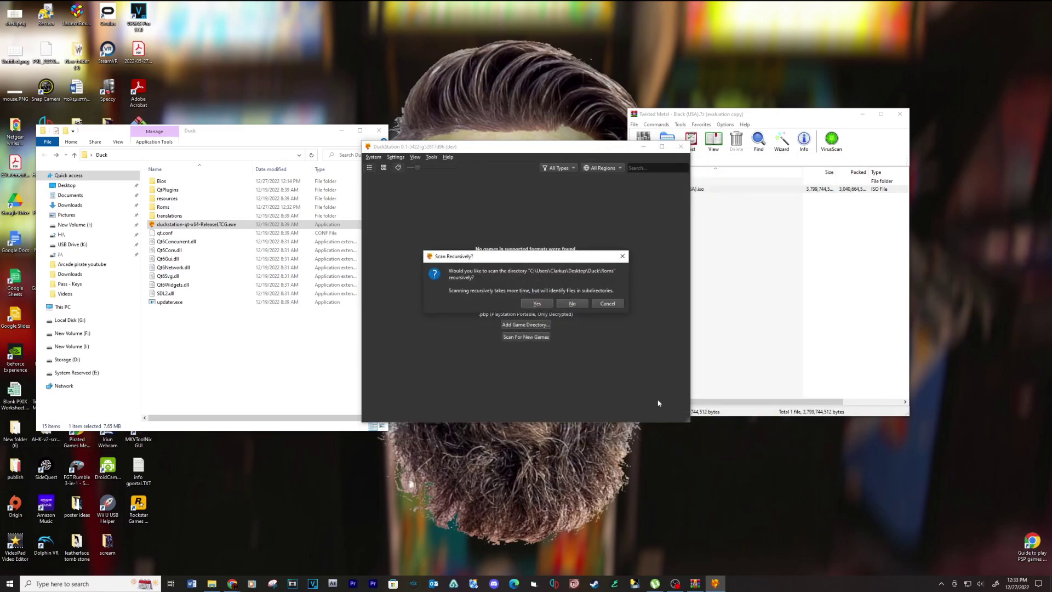
{"action": "left_click", "coordinate": [537, 303]}
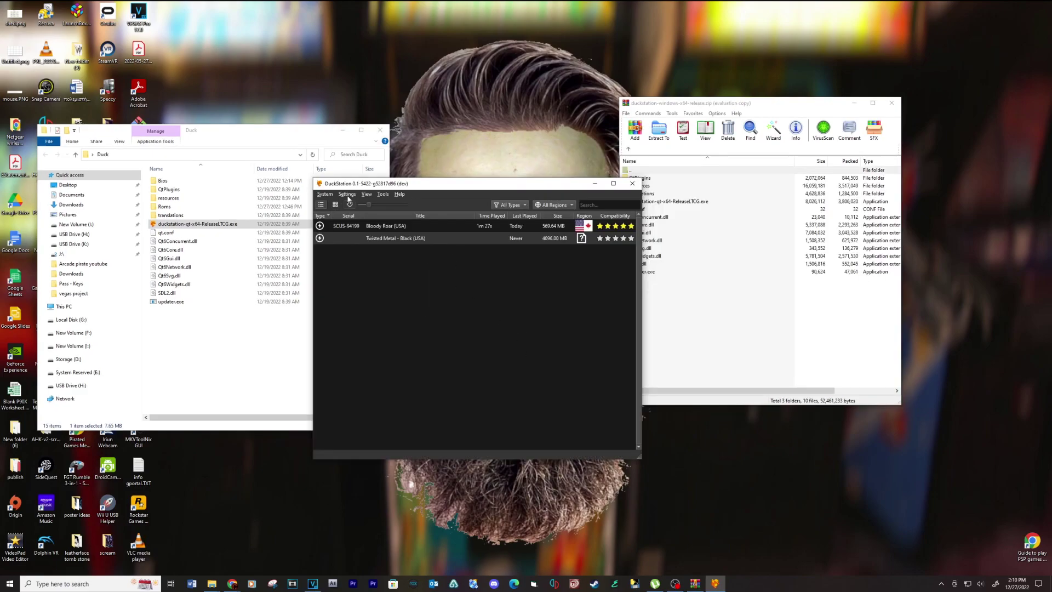
Step: Open DuckStation's General Settings, pass through the Game List page, and reach BIOS
{"action": "left_click", "coordinate": [347, 194]}
{"action": "left_click", "coordinate": [351, 206]}
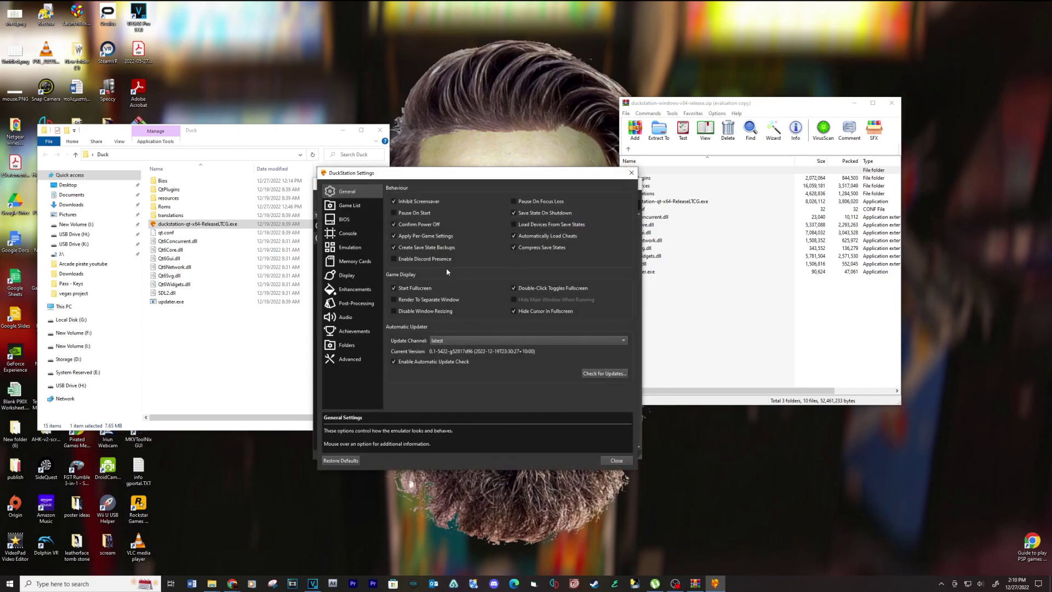
{"action": "left_click", "coordinate": [351, 207]}
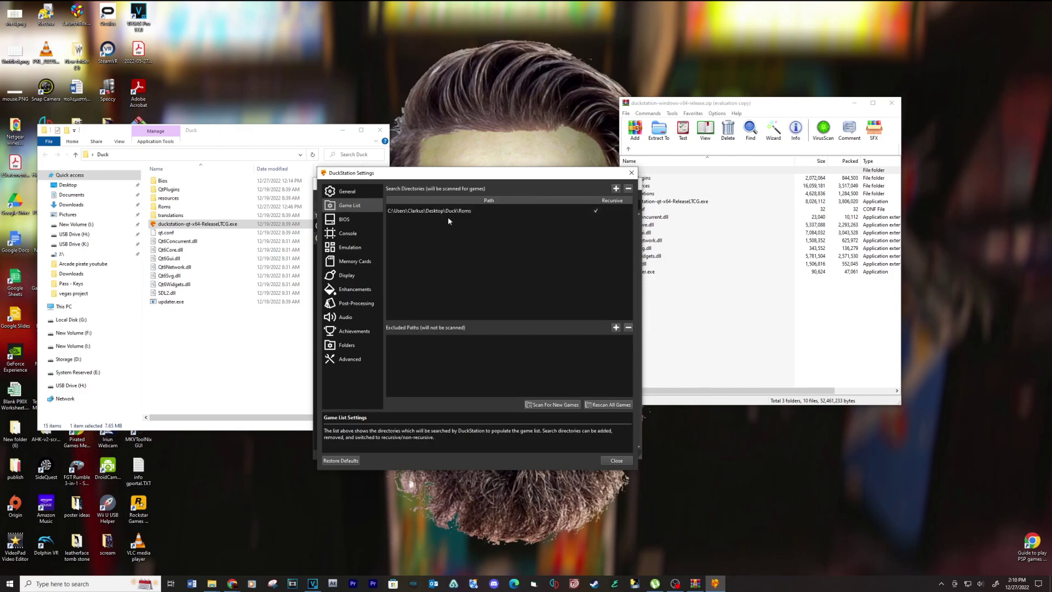
{"action": "left_click", "coordinate": [350, 221]}
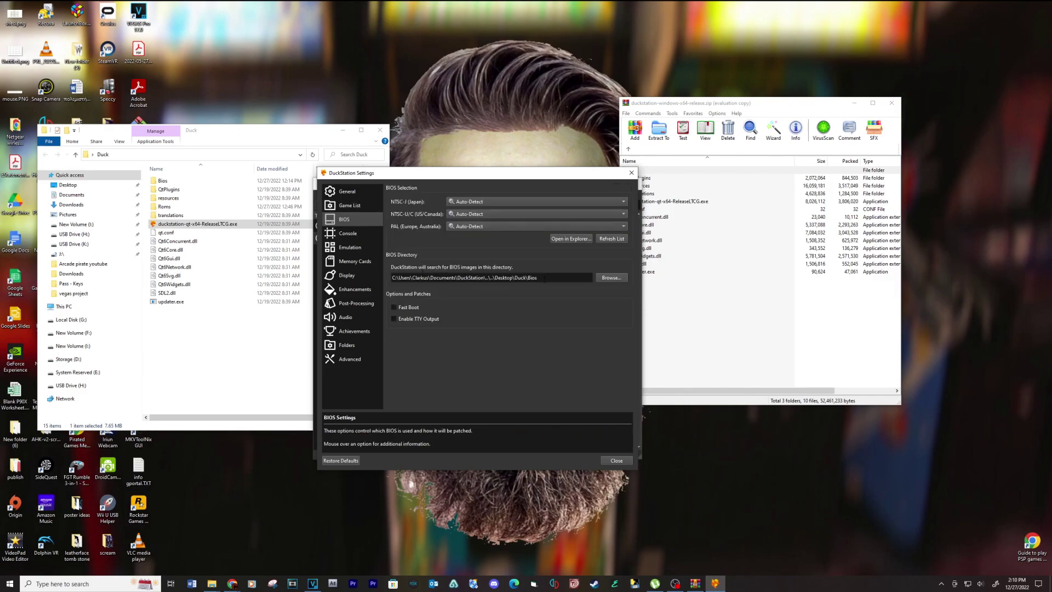
Step: Set the BIOS search directory to the Duck\Bios folder
{"action": "left_click", "coordinate": [612, 279]}
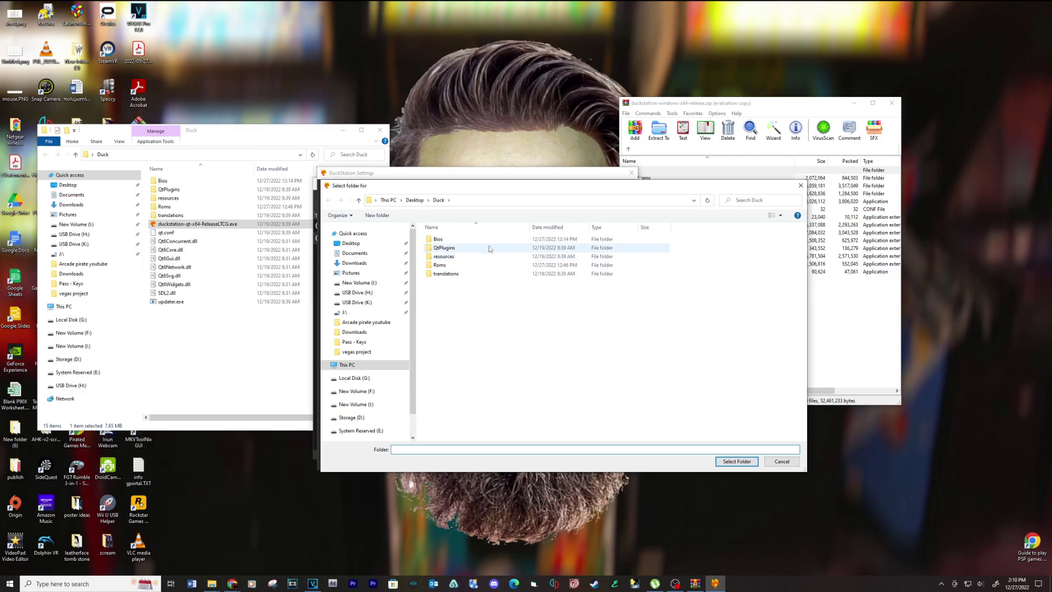
{"action": "double_click", "coordinate": [442, 240]}
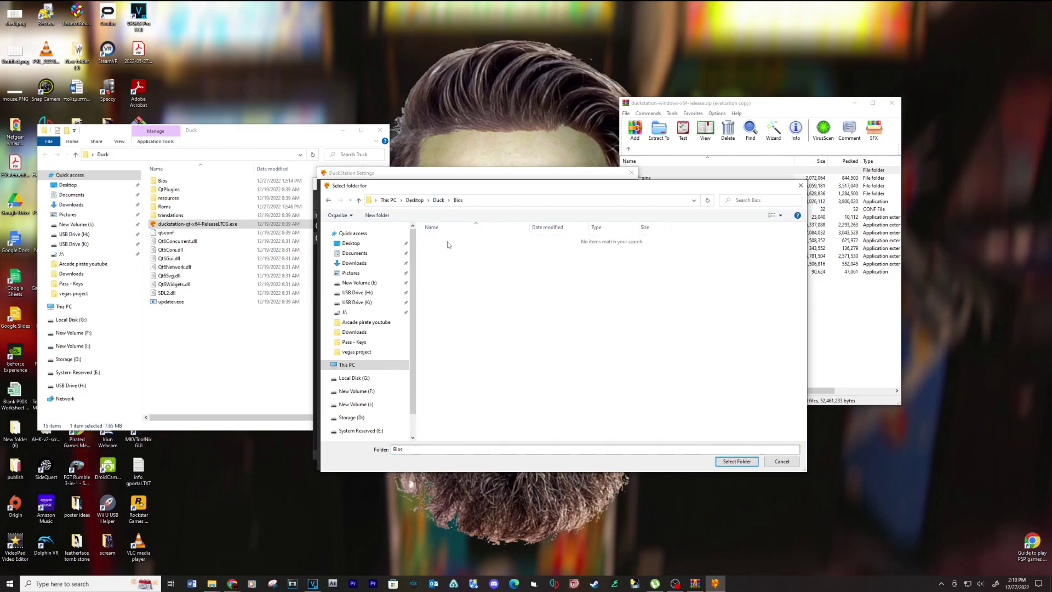
{"action": "left_click", "coordinate": [724, 463]}
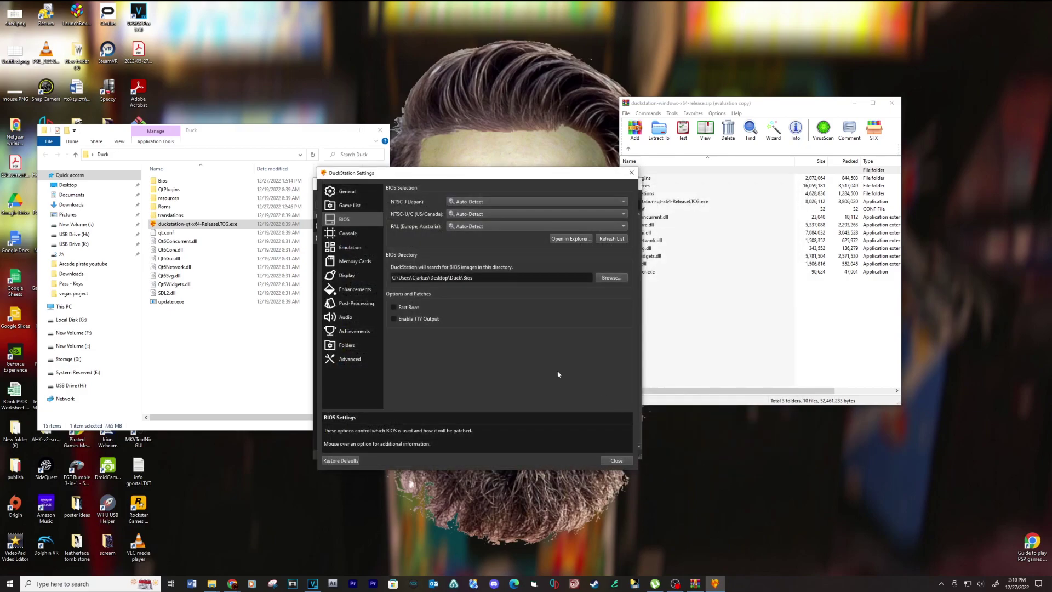
{"action": "left_click", "coordinate": [360, 233]}
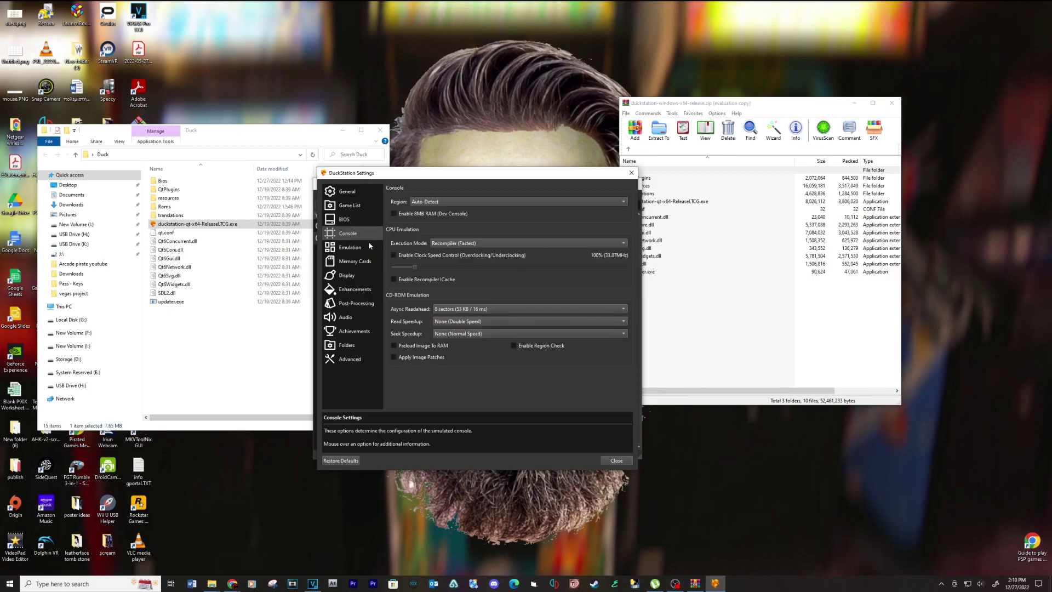
Step: Review the emulation speed, memory card, display and enhancement settings pages
{"action": "left_click", "coordinate": [363, 250]}
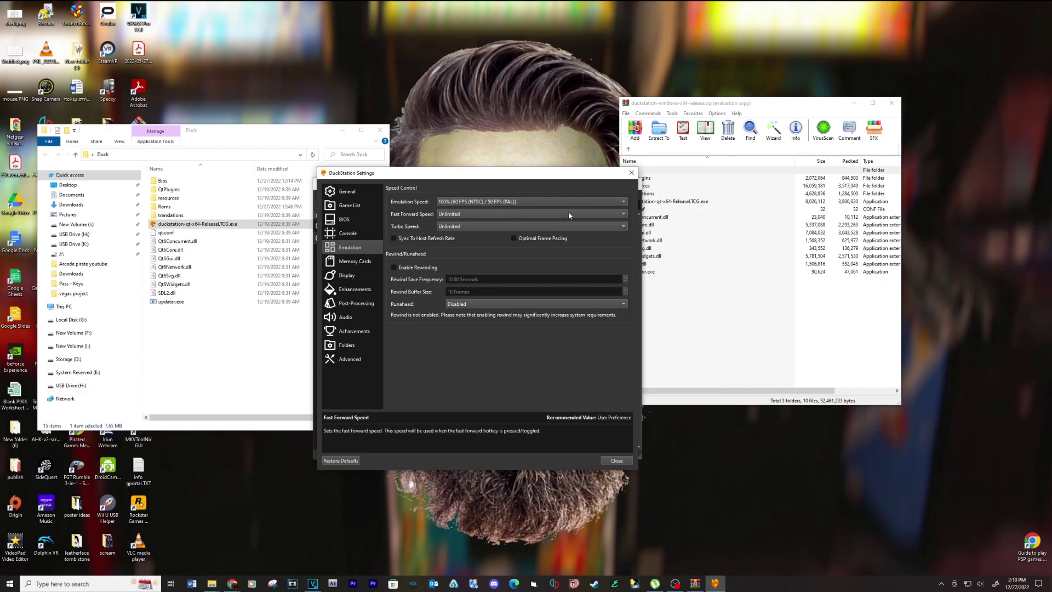
{"action": "left_click", "coordinate": [364, 264]}
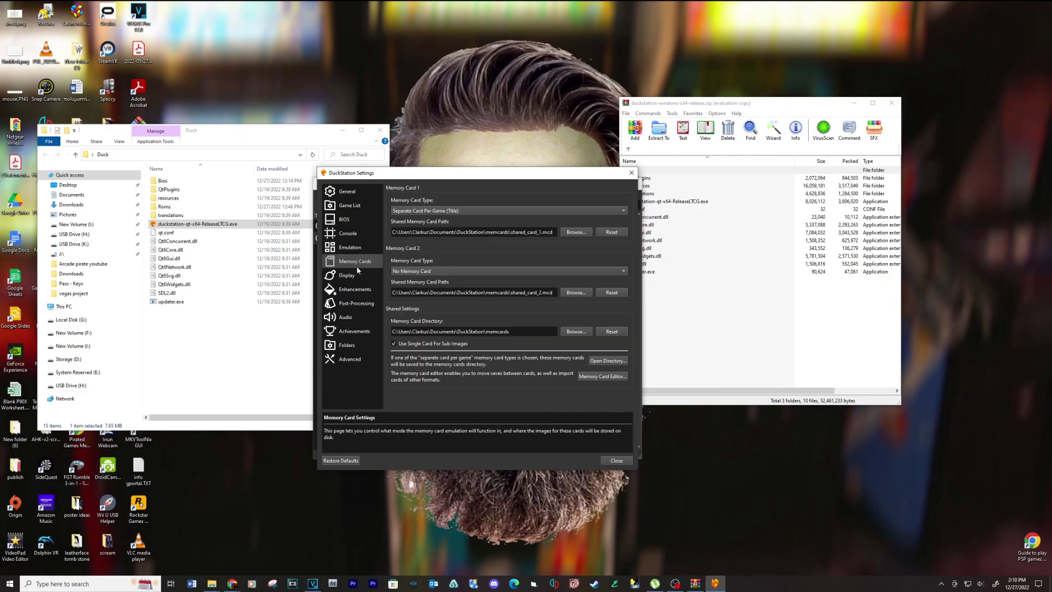
{"action": "left_click", "coordinate": [360, 275]}
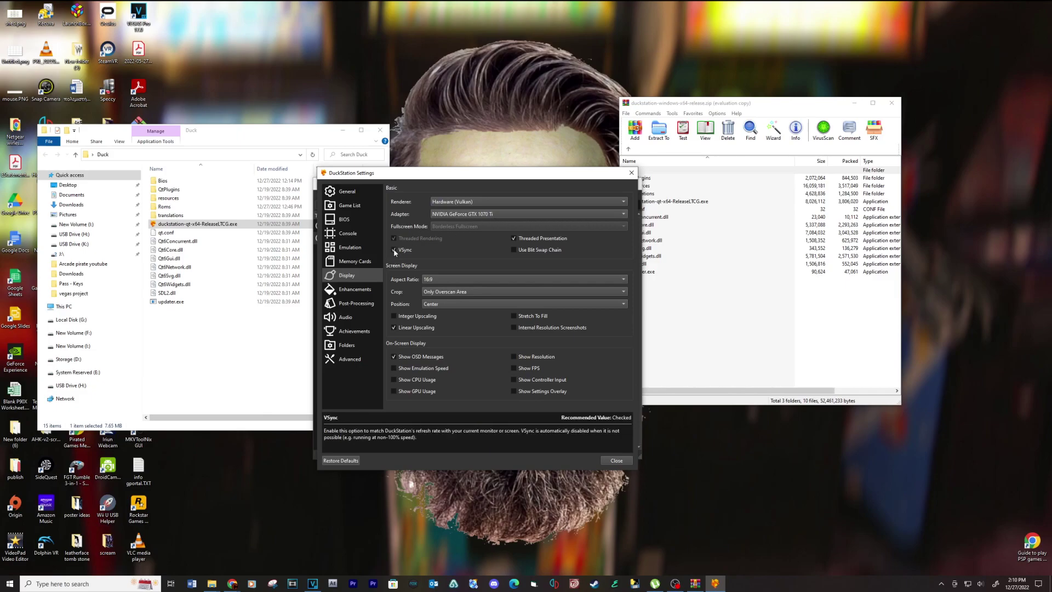
{"action": "left_click", "coordinate": [346, 293]}
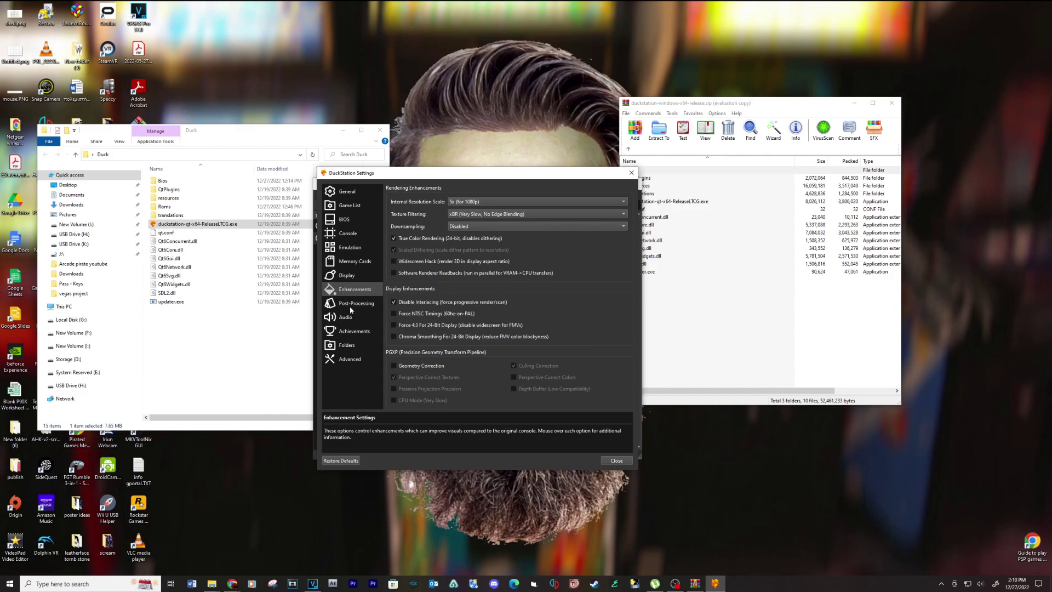
Step: Review Post-Processing, Audio, Achievements, Folders and Advanced pages, then close Settings
{"action": "left_click", "coordinate": [350, 304]}
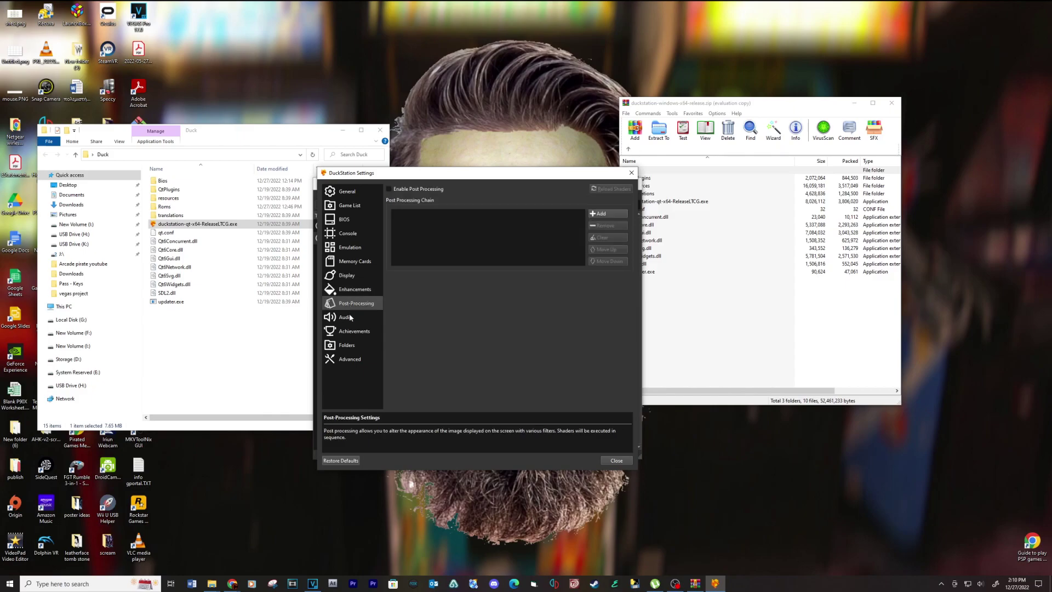
{"action": "left_click", "coordinate": [350, 316]}
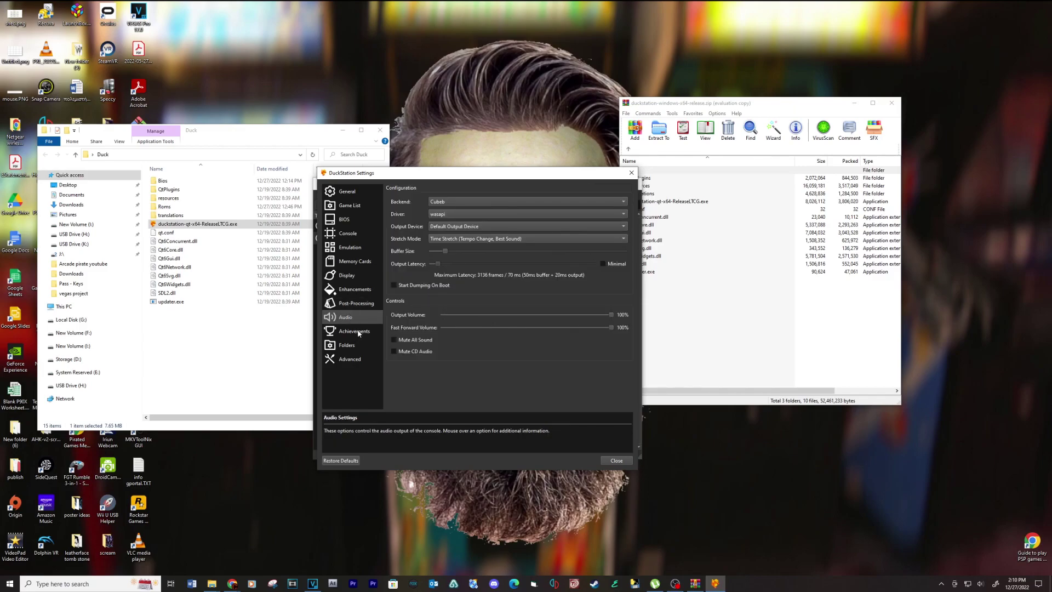
{"action": "left_click", "coordinate": [356, 332]}
{"action": "left_click", "coordinate": [348, 347]}
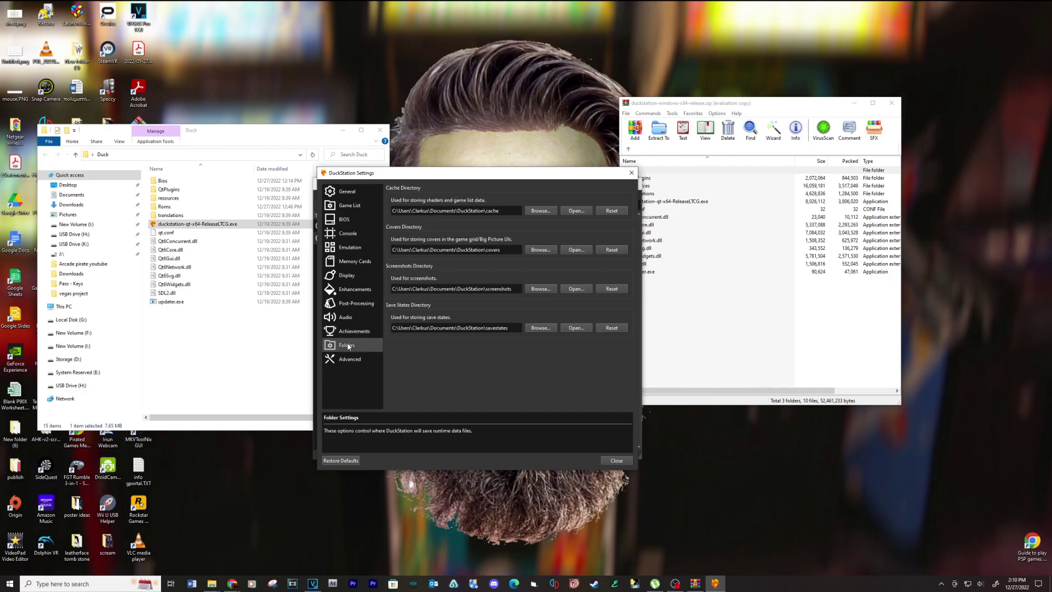
{"action": "left_click", "coordinate": [349, 360]}
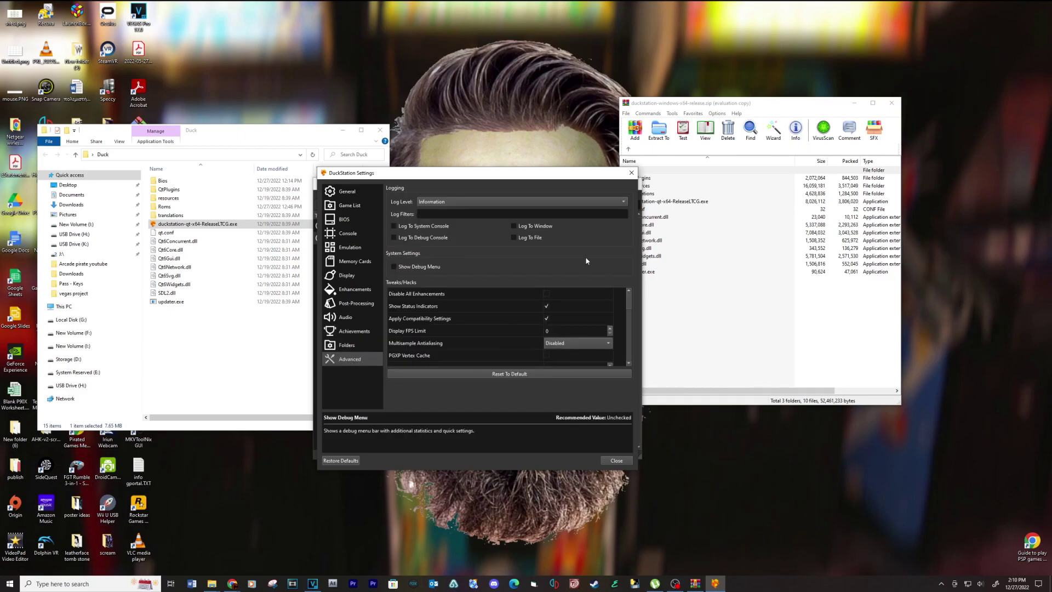
{"action": "left_click", "coordinate": [608, 459]}
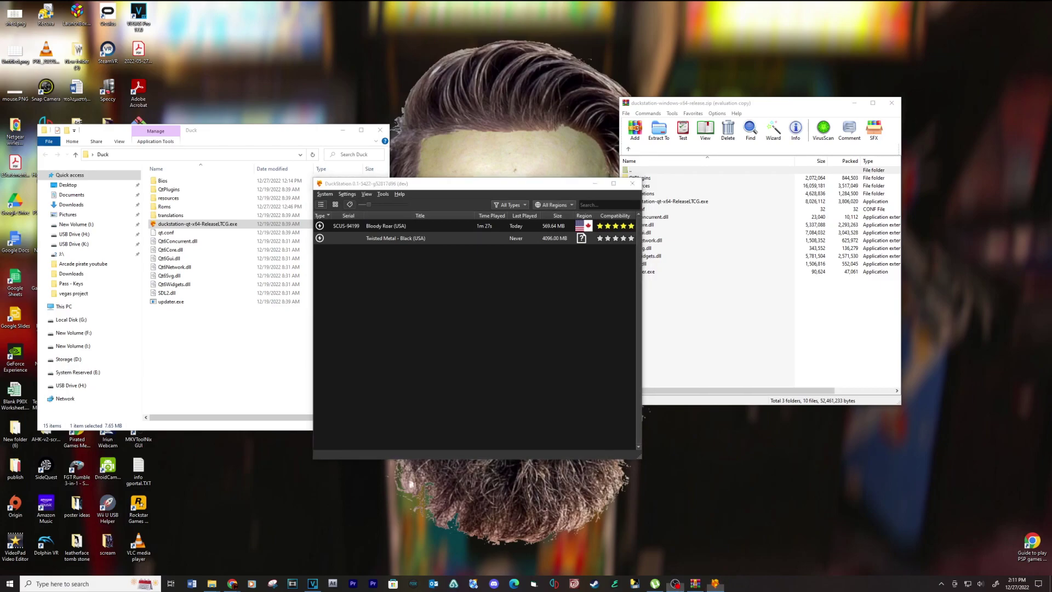
Step: Open Controller Settings and keep Port 1 as an Analog Controller
{"action": "left_click", "coordinate": [394, 158]}
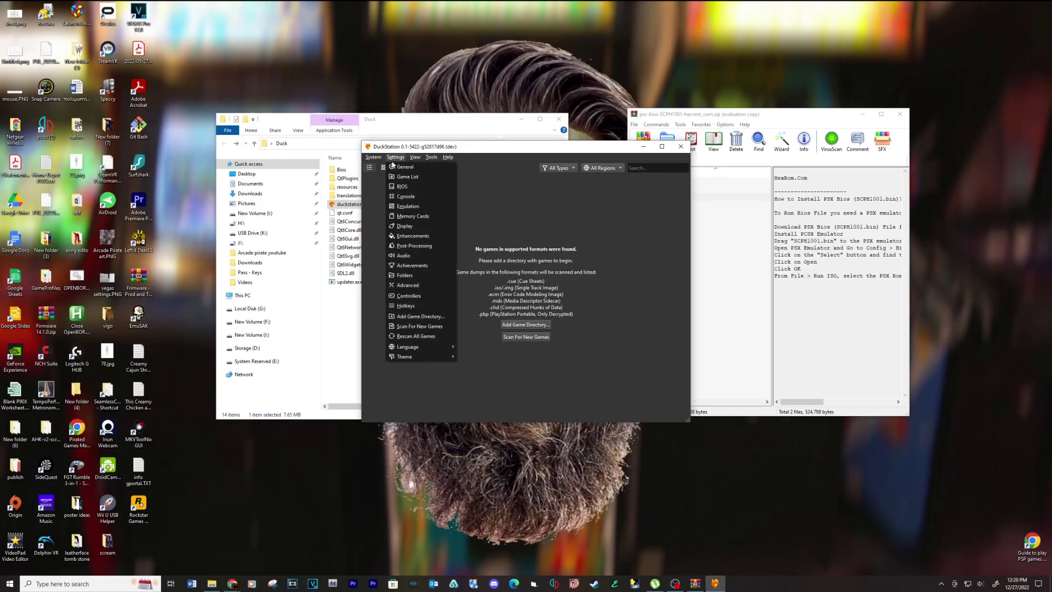
{"action": "left_click", "coordinate": [408, 296]}
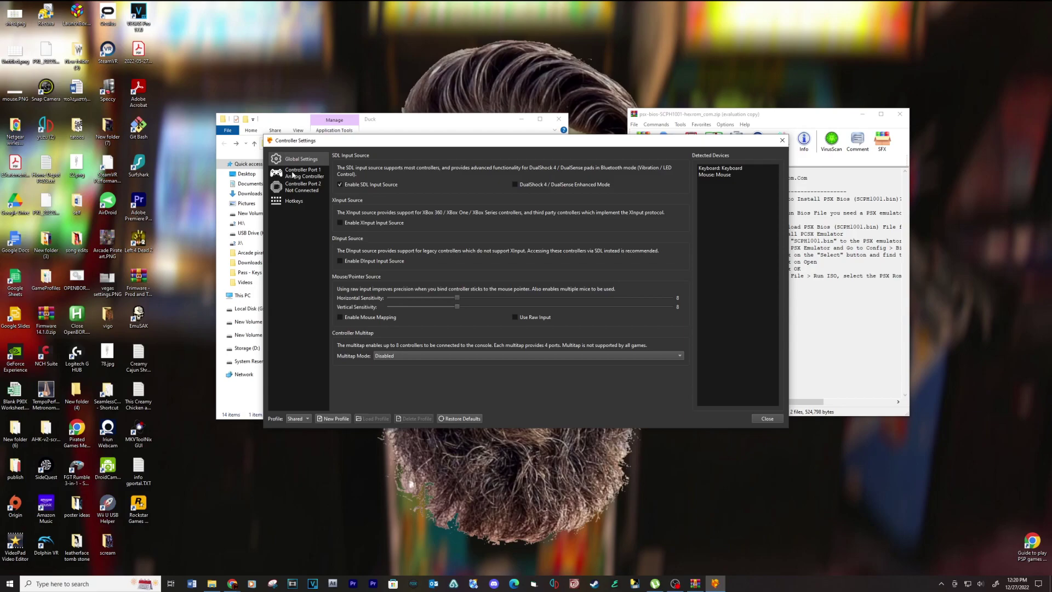
{"action": "left_click", "coordinate": [294, 175]}
{"action": "left_click", "coordinate": [386, 171]}
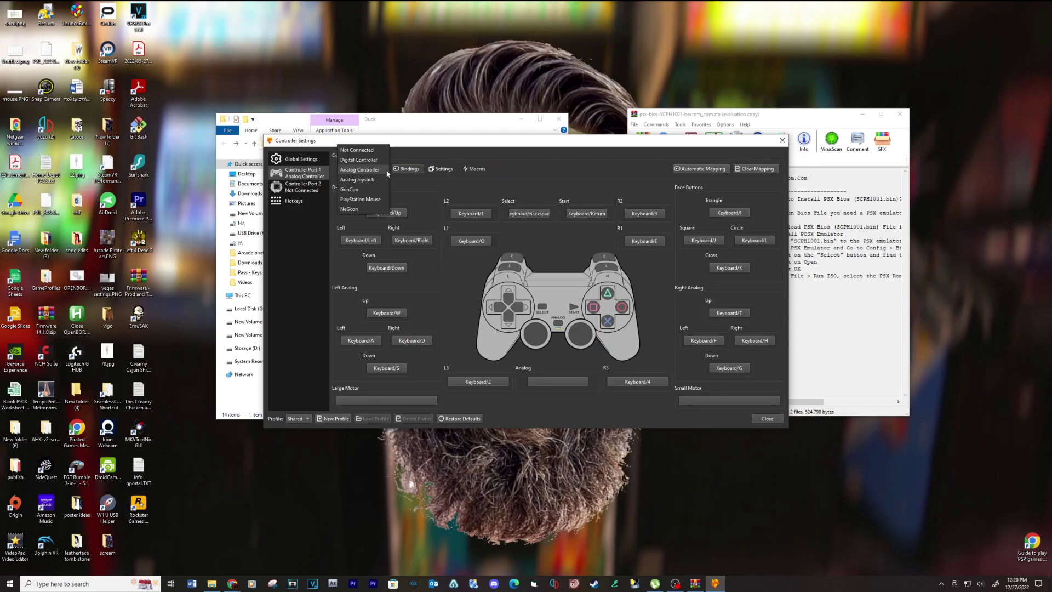
{"action": "left_click", "coordinate": [418, 198]}
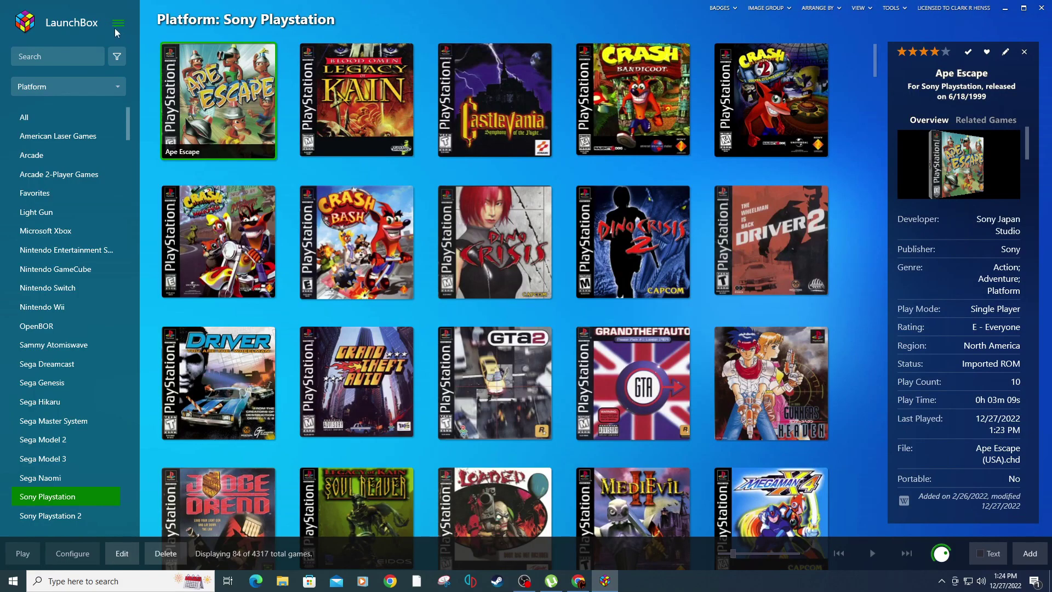
{"action": "left_click", "coordinate": [116, 25]}
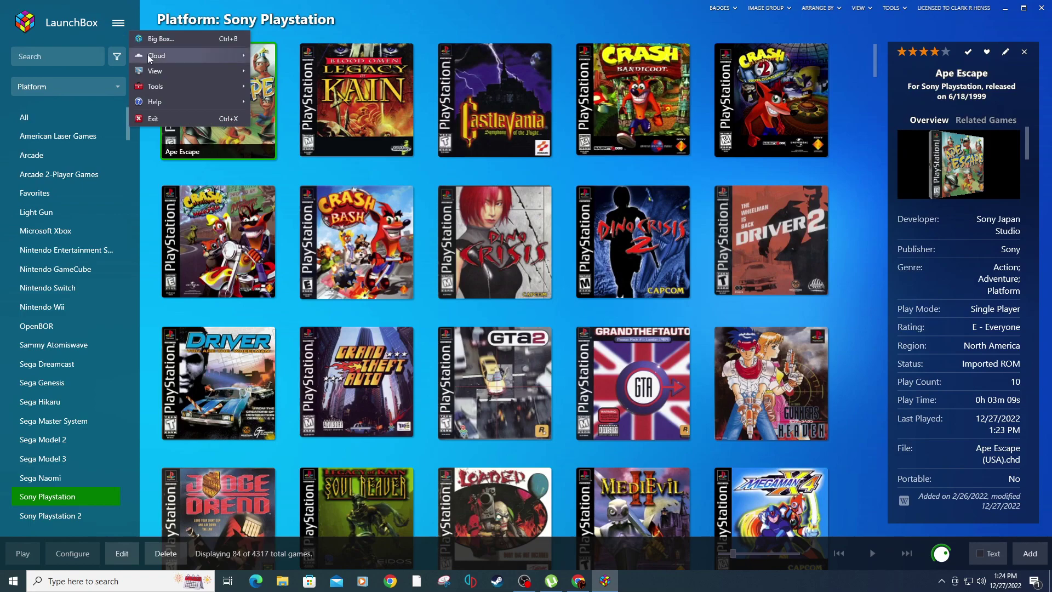
Step: Start LaunchBox's ROM Files import wizard past its welcome page
{"action": "mouse_move", "coordinate": [199, 83]}
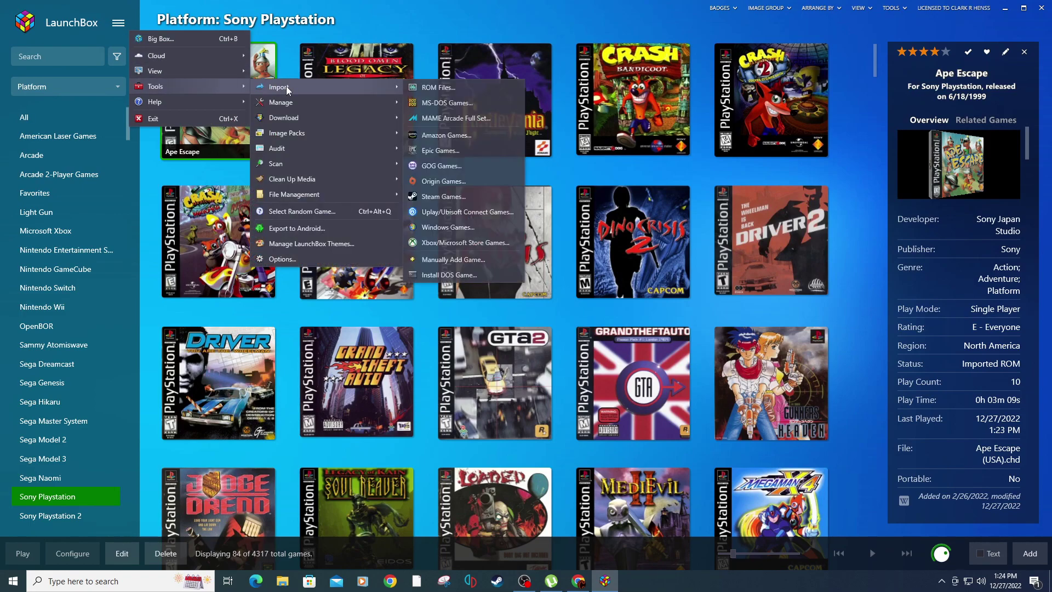
{"action": "mouse_move", "coordinate": [286, 87]}
{"action": "left_click", "coordinate": [459, 87]}
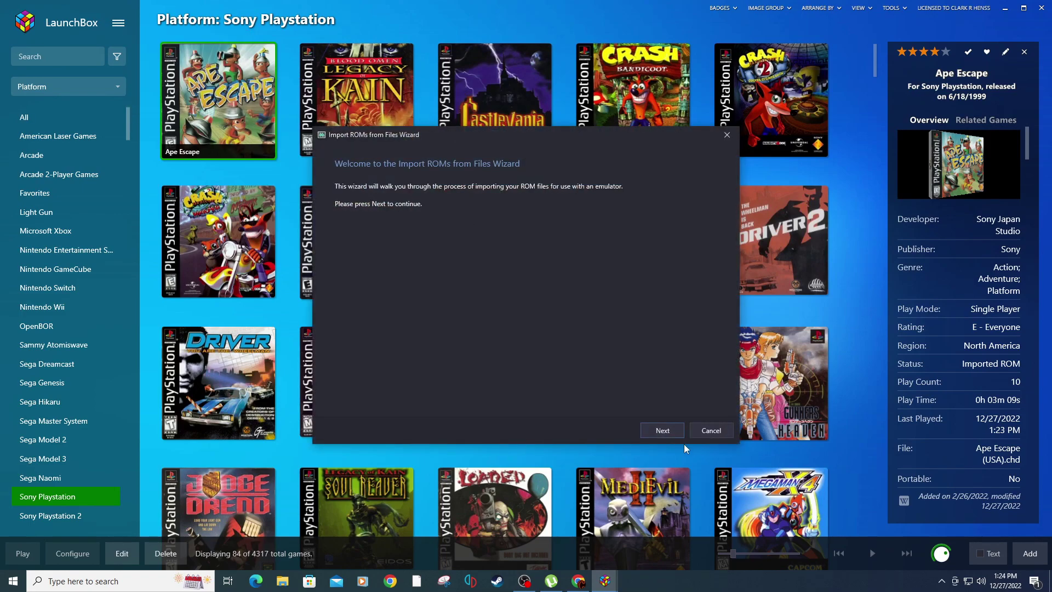
{"action": "left_click", "coordinate": [665, 430]}
Step: Add Ape Escape (USA).chd from LaunchBox's PS1 games folder to the import list
{"action": "left_click", "coordinate": [412, 395]}
{"action": "left_click", "coordinate": [508, 154]}
{"action": "double_click", "coordinate": [529, 251]}
{"action": "scroll", "coordinate": [536, 254], "scroll_direction": "down", "scroll_amount": 5}
{"action": "scroll", "coordinate": [536, 255], "scroll_direction": "up", "scroll_amount": 5}
{"action": "double_click", "coordinate": [537, 253]}
{"action": "left_click", "coordinate": [544, 217]}
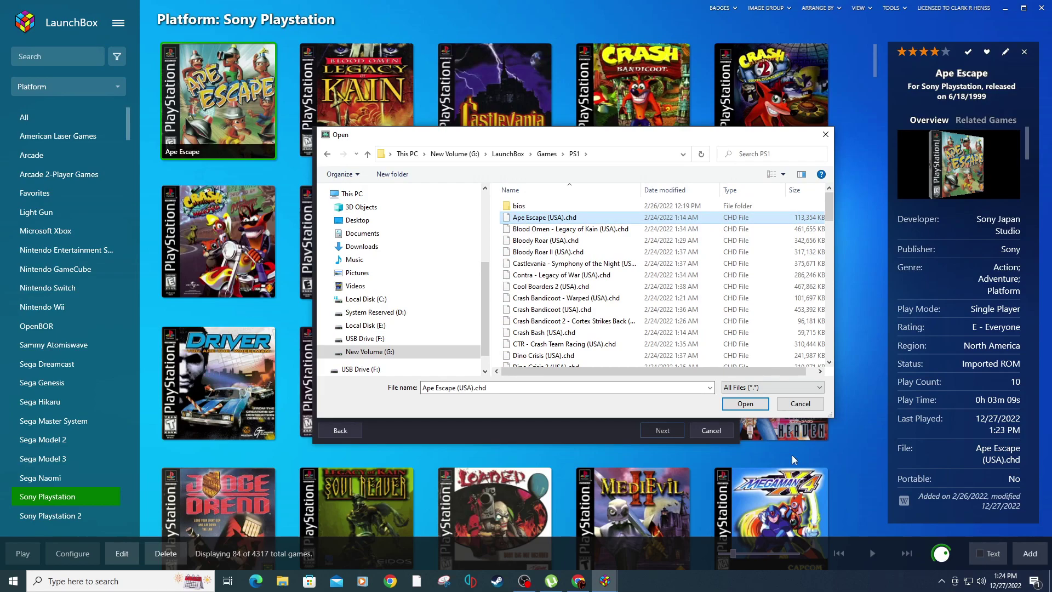
{"action": "left_click", "coordinate": [745, 404]}
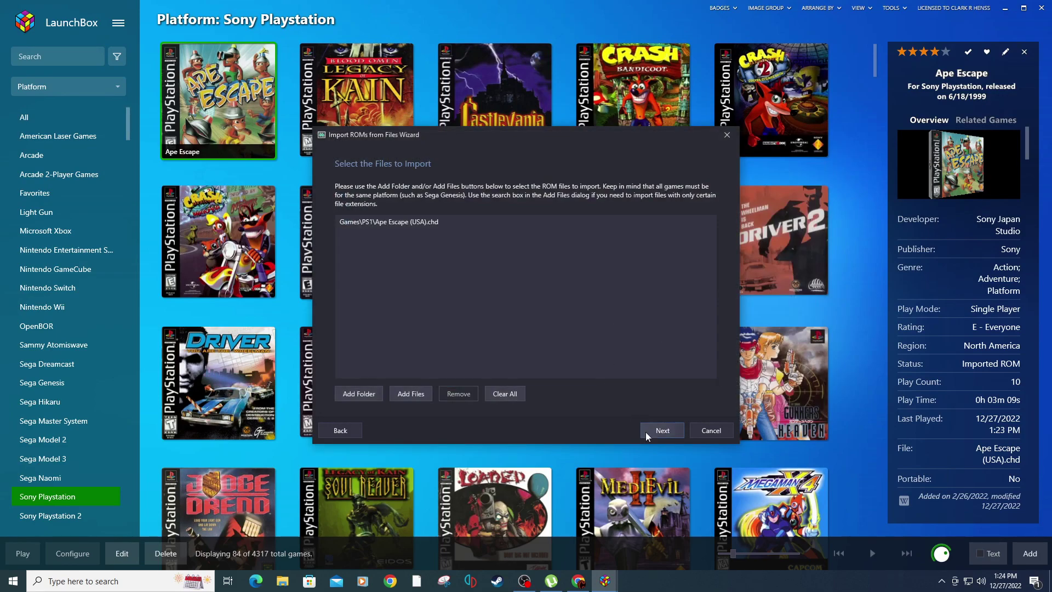
Step: Choose Sony Playstation as the platform and begin adding a new emulator
{"action": "left_click", "coordinate": [647, 432]}
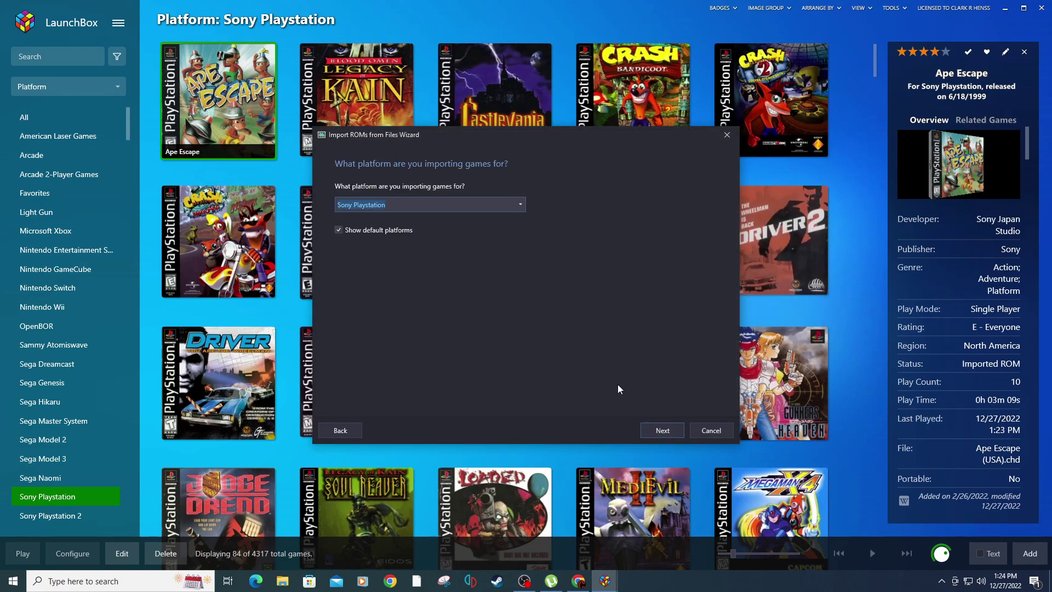
{"action": "left_click", "coordinate": [661, 431]}
{"action": "left_click", "coordinate": [350, 223]}
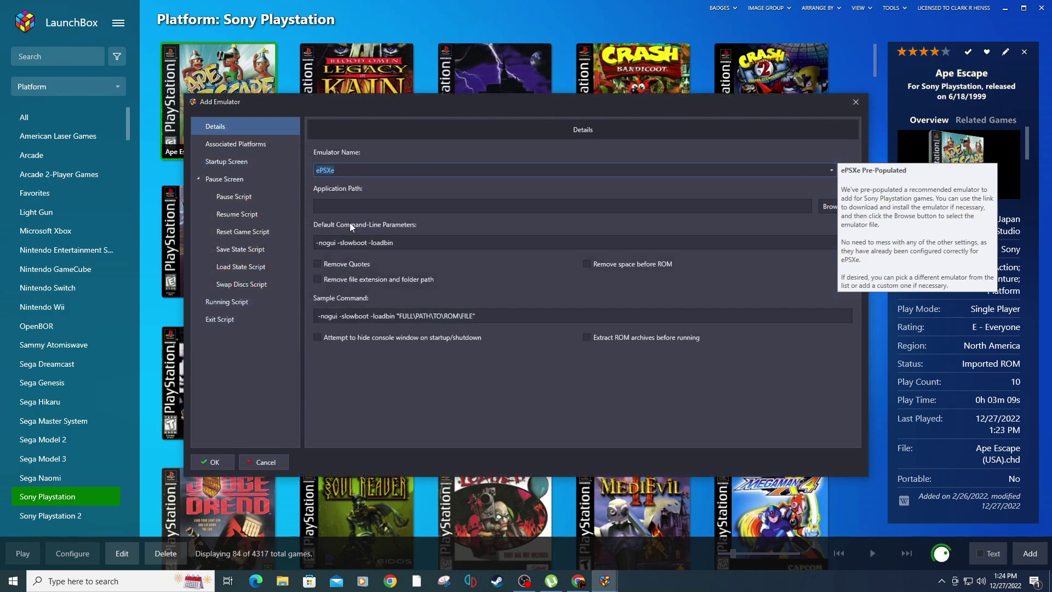
Step: Name the emulator DuckStation and set its application to the DuckStation exe
{"action": "left_click", "coordinate": [357, 168]}
{"action": "type", "text": "DuckStation"}
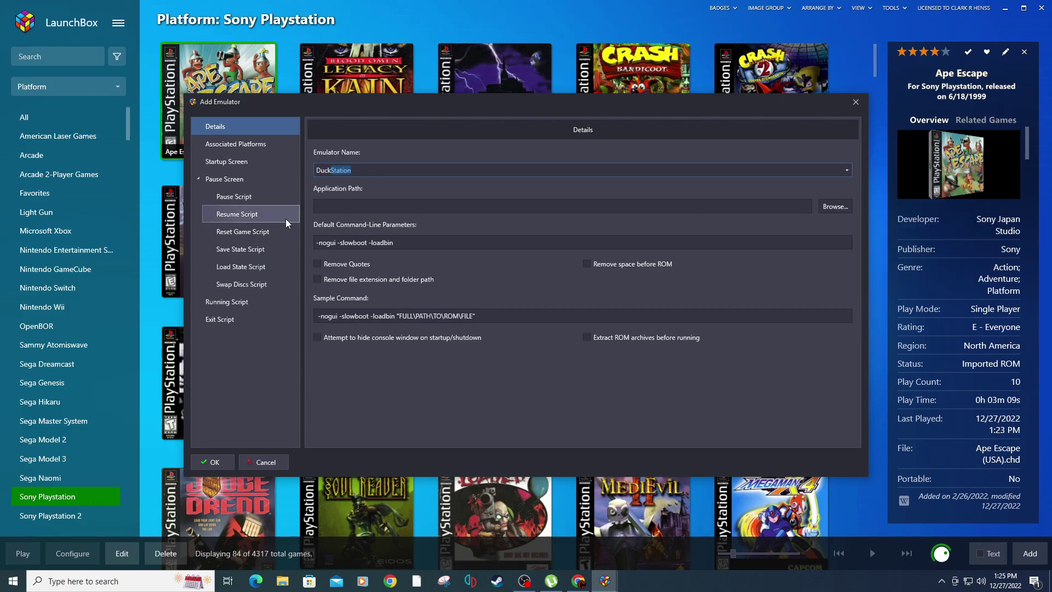
{"action": "key", "text": "Tab"}
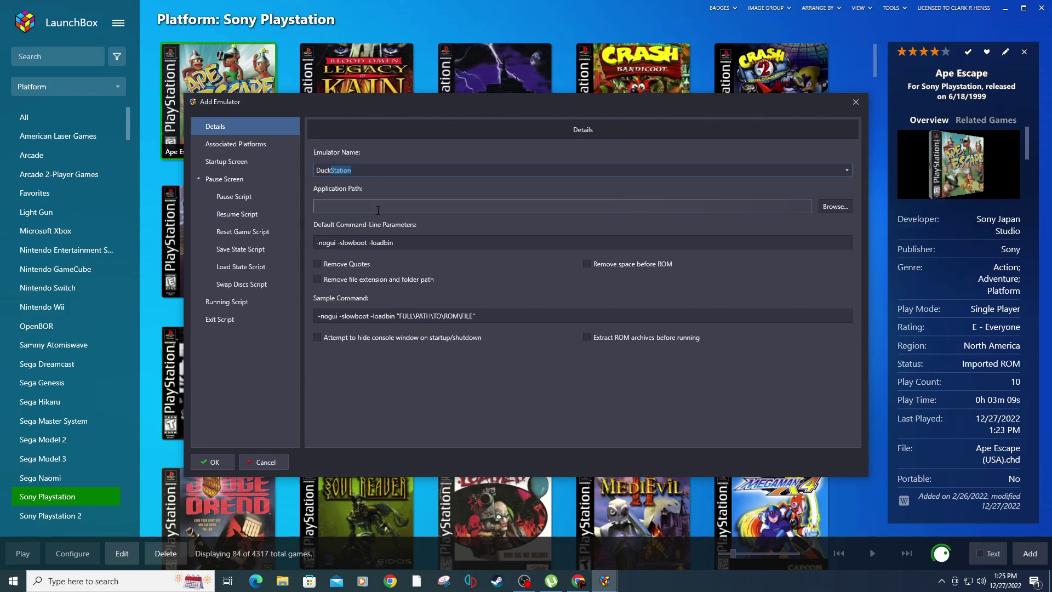
{"action": "left_click", "coordinate": [846, 209]}
{"action": "left_click", "coordinate": [423, 120]}
{"action": "scroll", "coordinate": [406, 213], "scroll_direction": "down", "scroll_amount": 5}
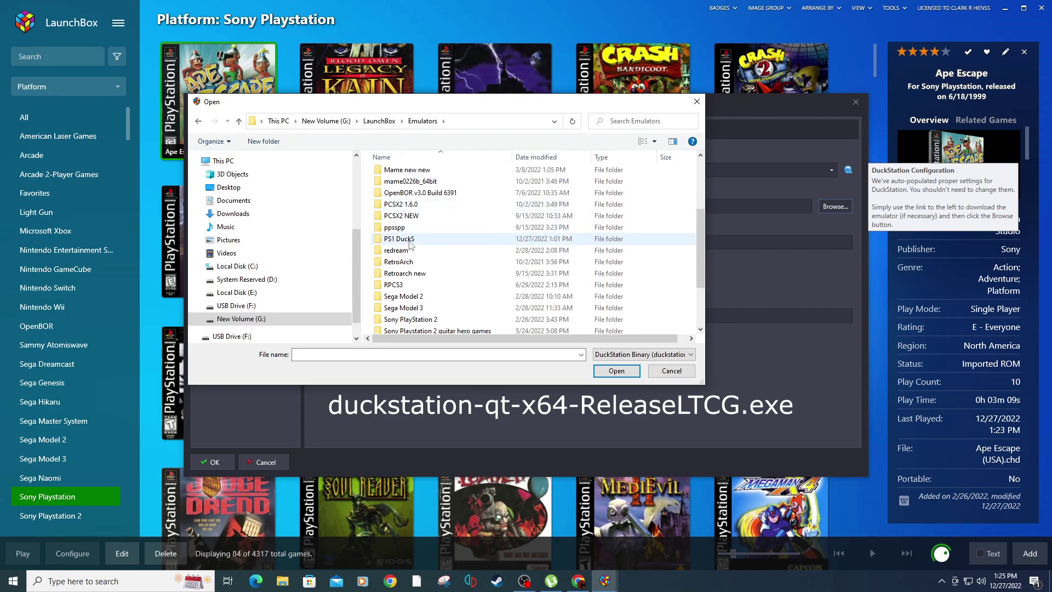
{"action": "double_click", "coordinate": [406, 212]}
{"action": "double_click", "coordinate": [416, 218]}
Step: Give it -batch parameters and an Esc-to-close running script, then save it
{"action": "left_click", "coordinate": [359, 242]}
{"action": "type", "text": "-batch"}
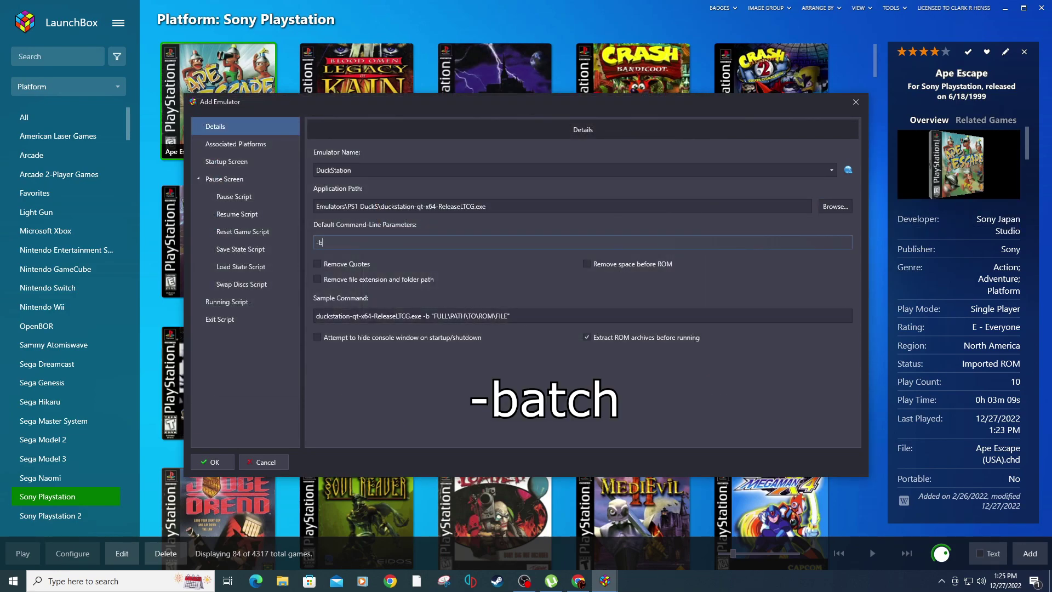
{"action": "left_click", "coordinate": [256, 302]}
{"action": "left_click", "coordinate": [436, 190]}
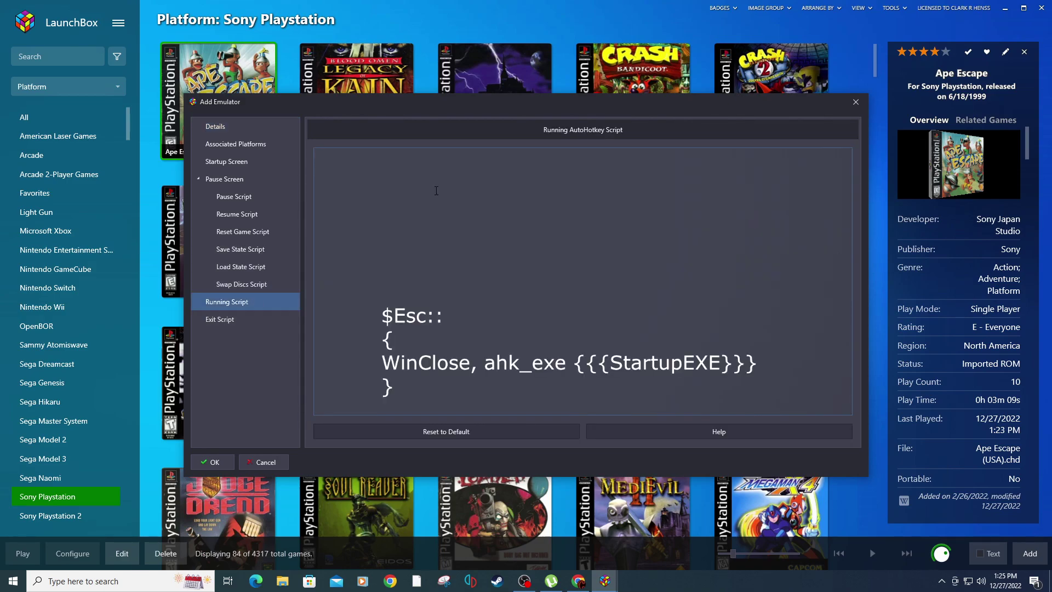
{"action": "right_click", "coordinate": [437, 190]}
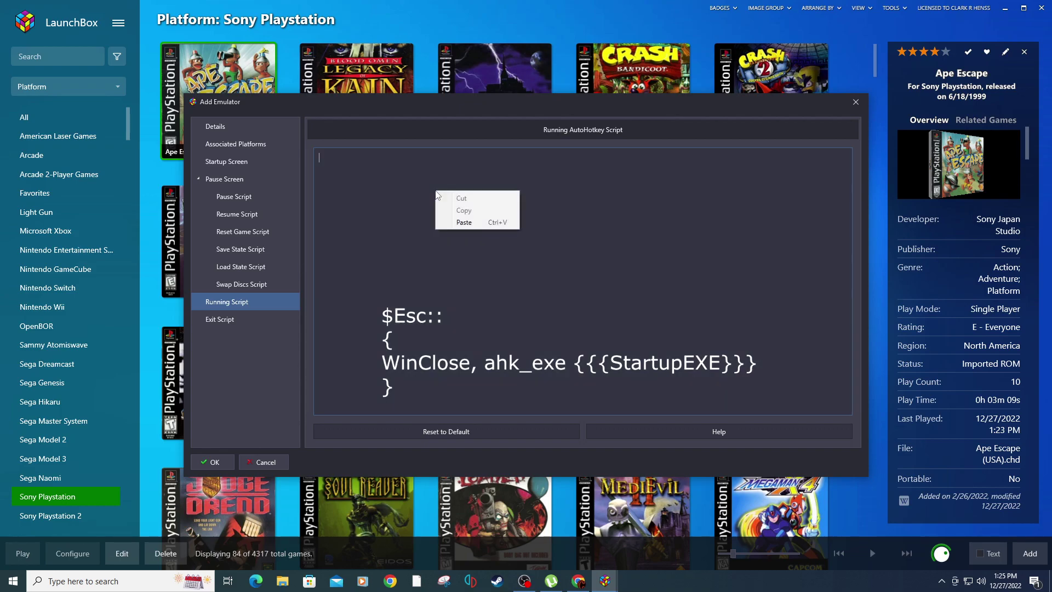
{"action": "left_click", "coordinate": [464, 222]}
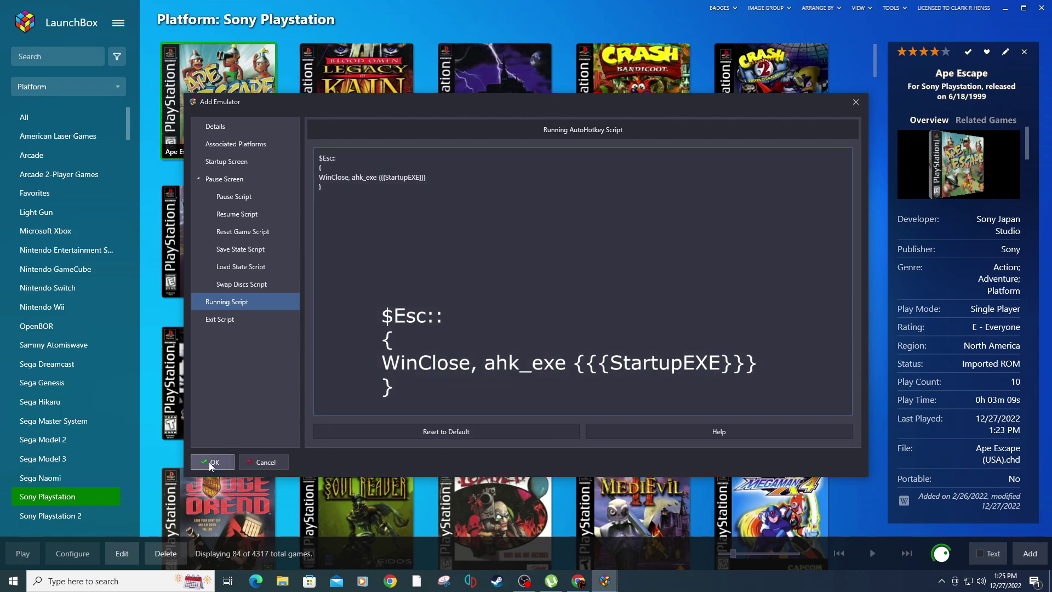
{"action": "left_click", "coordinate": [211, 462]}
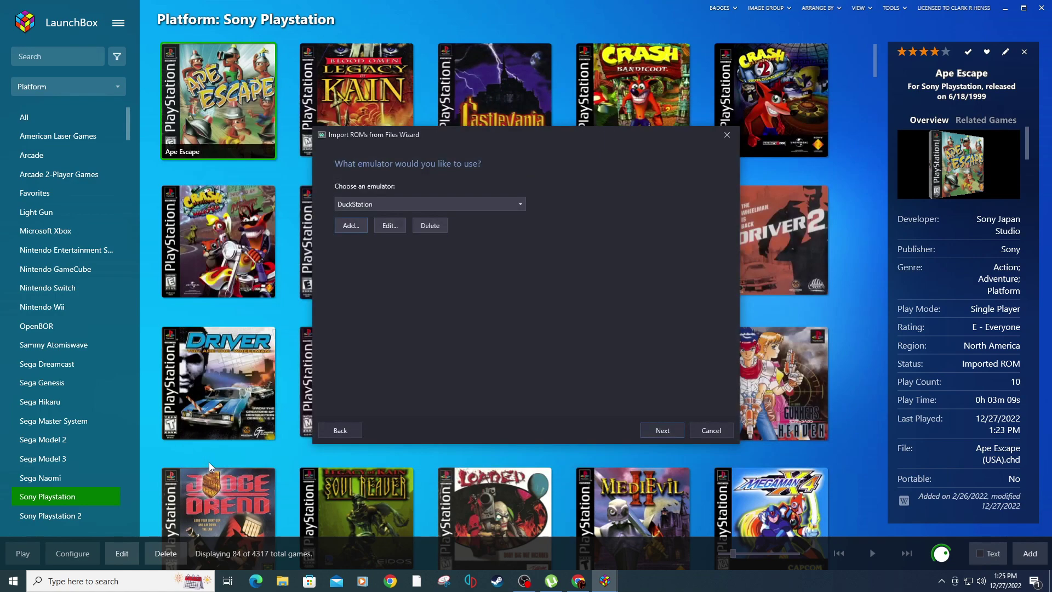
Step: Keep the Ape Escape file in its current location, pass the metadata, image and EmuMovies pages, and finish the import
{"action": "left_click", "coordinate": [668, 432]}
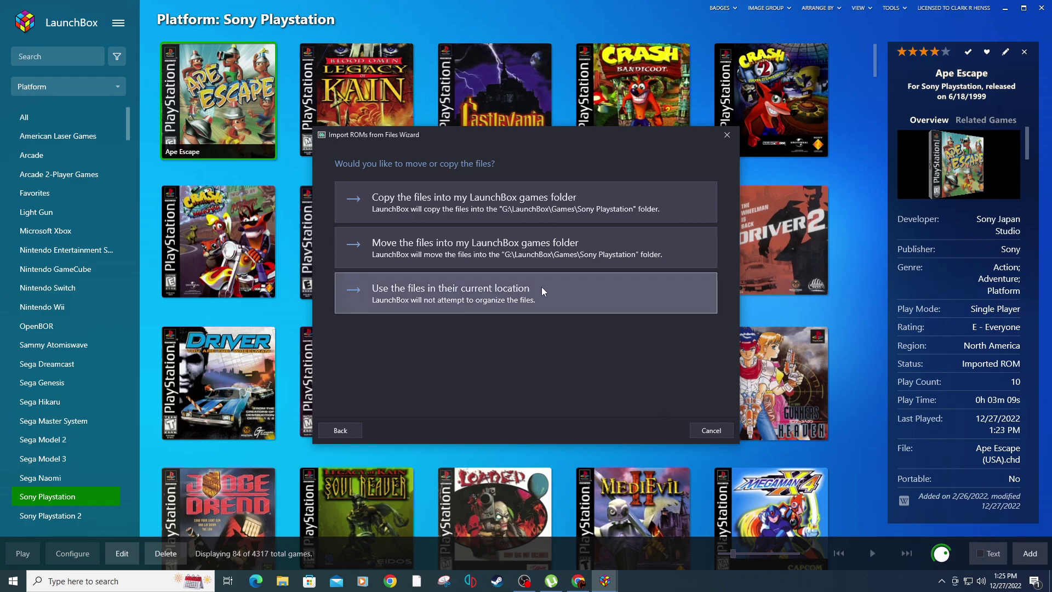
{"action": "left_click", "coordinate": [541, 287]}
{"action": "left_click", "coordinate": [665, 431]}
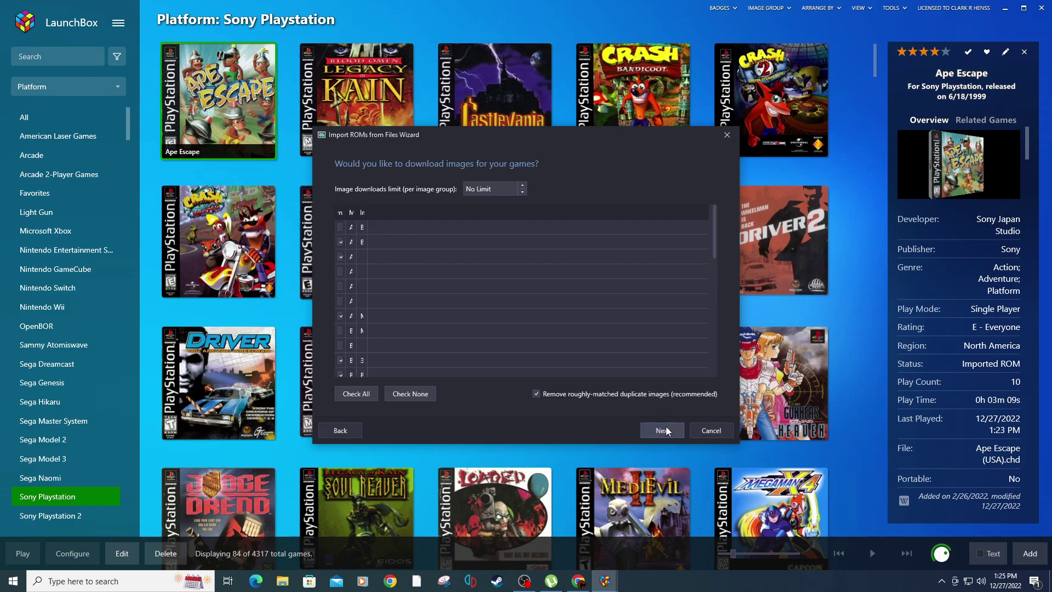
{"action": "left_click", "coordinate": [667, 431]}
{"action": "left_click", "coordinate": [668, 432]}
{"action": "left_click", "coordinate": [668, 431]}
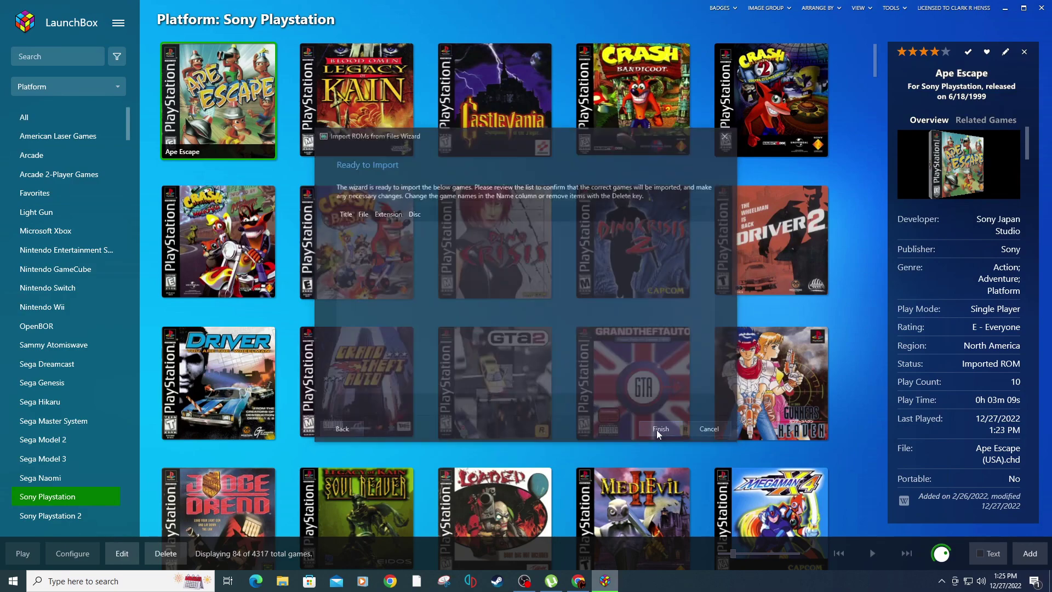